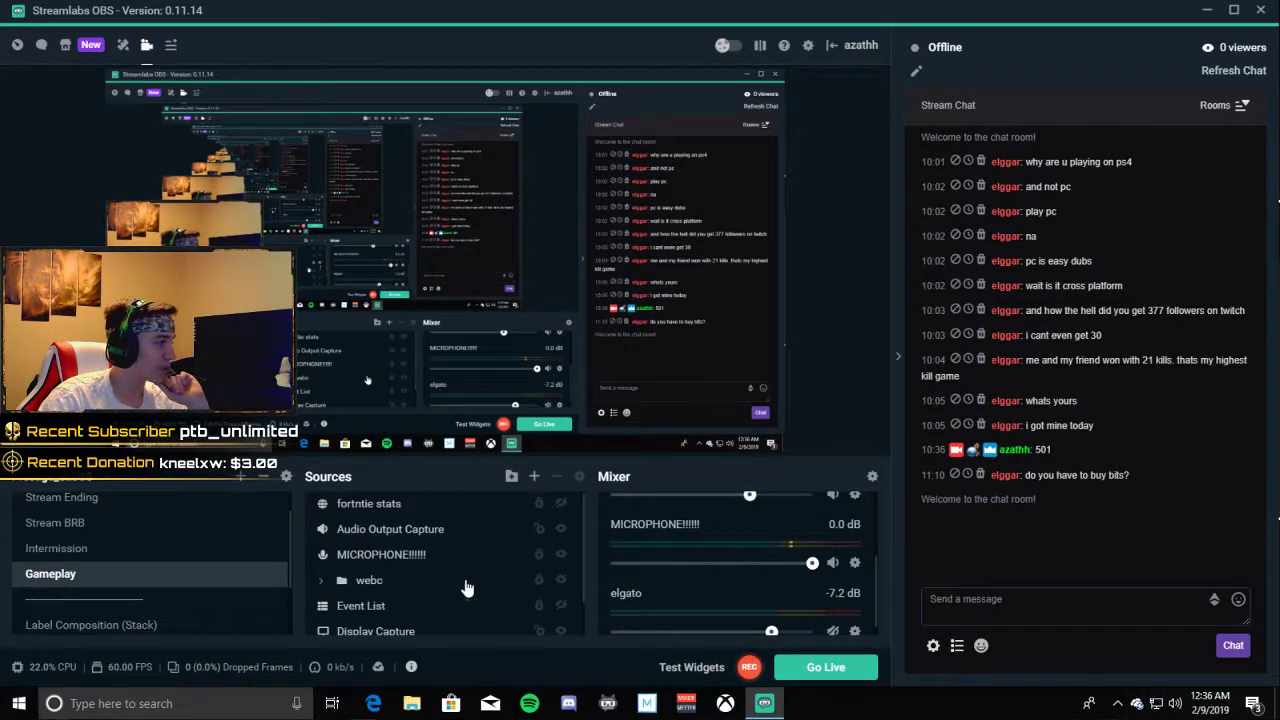
Step: Hide the webcam source and open Windows Sound settings from the tray speaker icon
{"action": "left_click", "coordinate": [561, 580]}
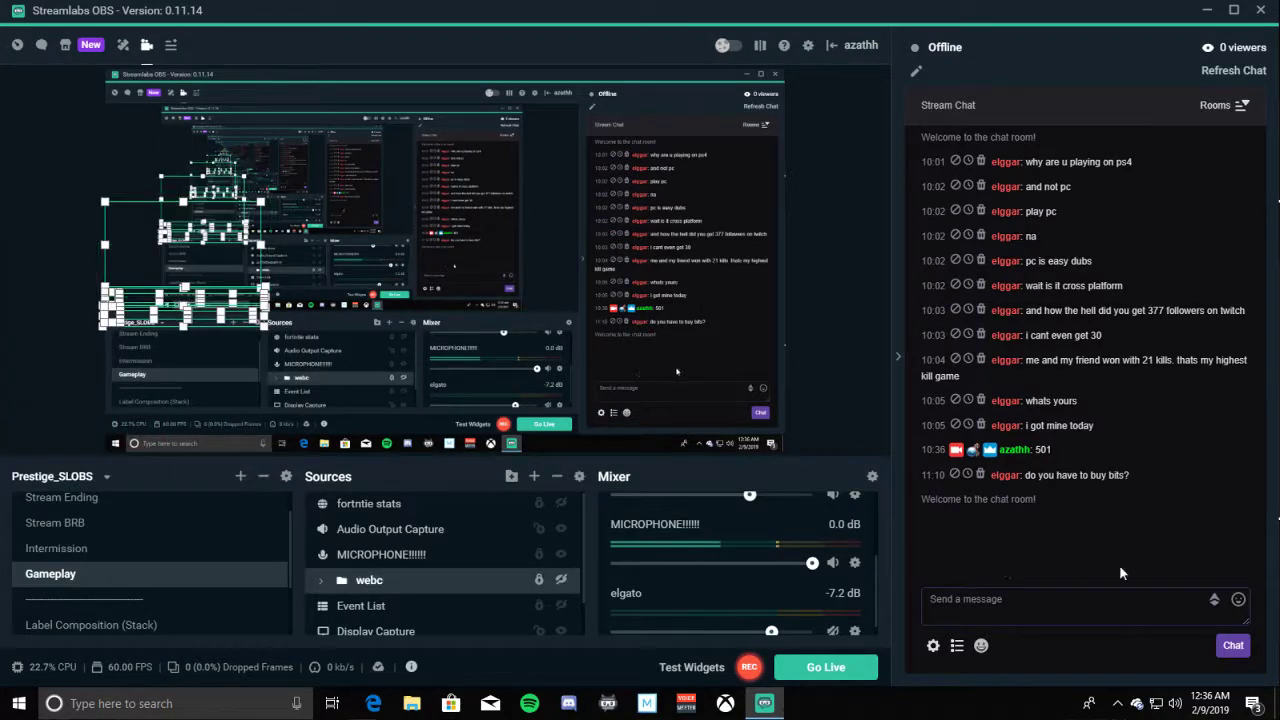
{"action": "right_click", "coordinate": [1176, 708]}
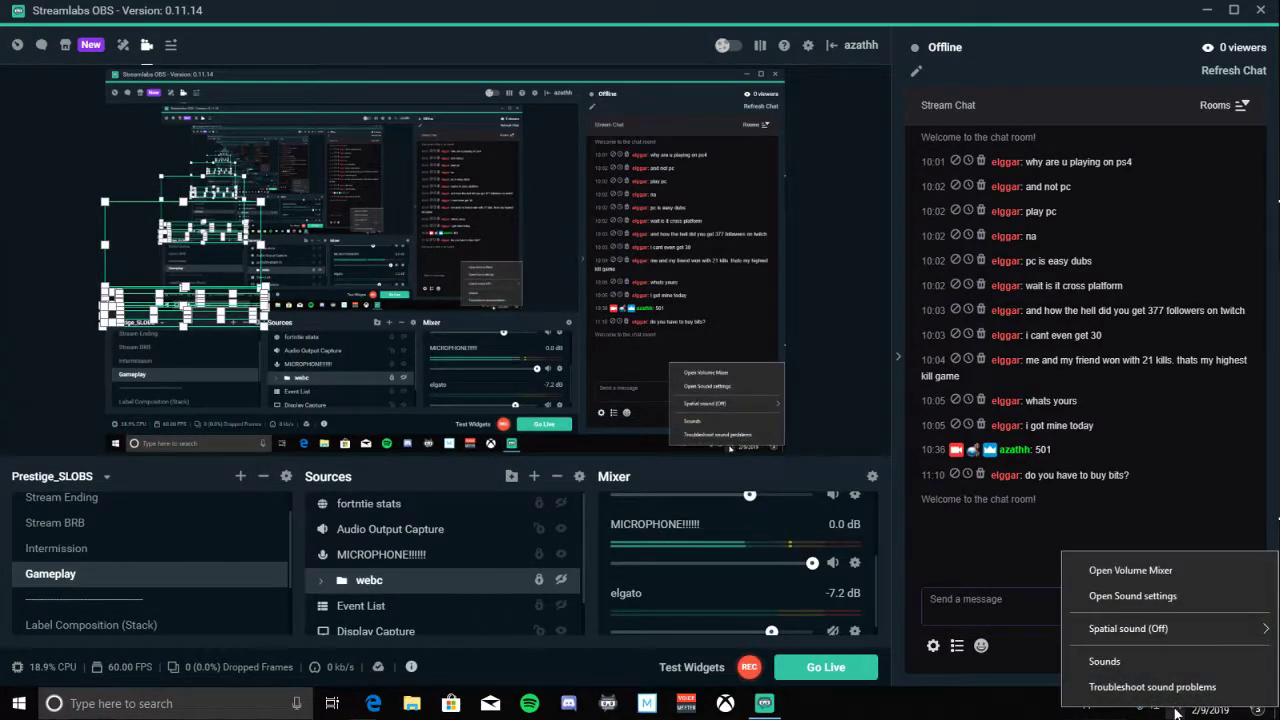
{"action": "left_click", "coordinate": [1122, 660]}
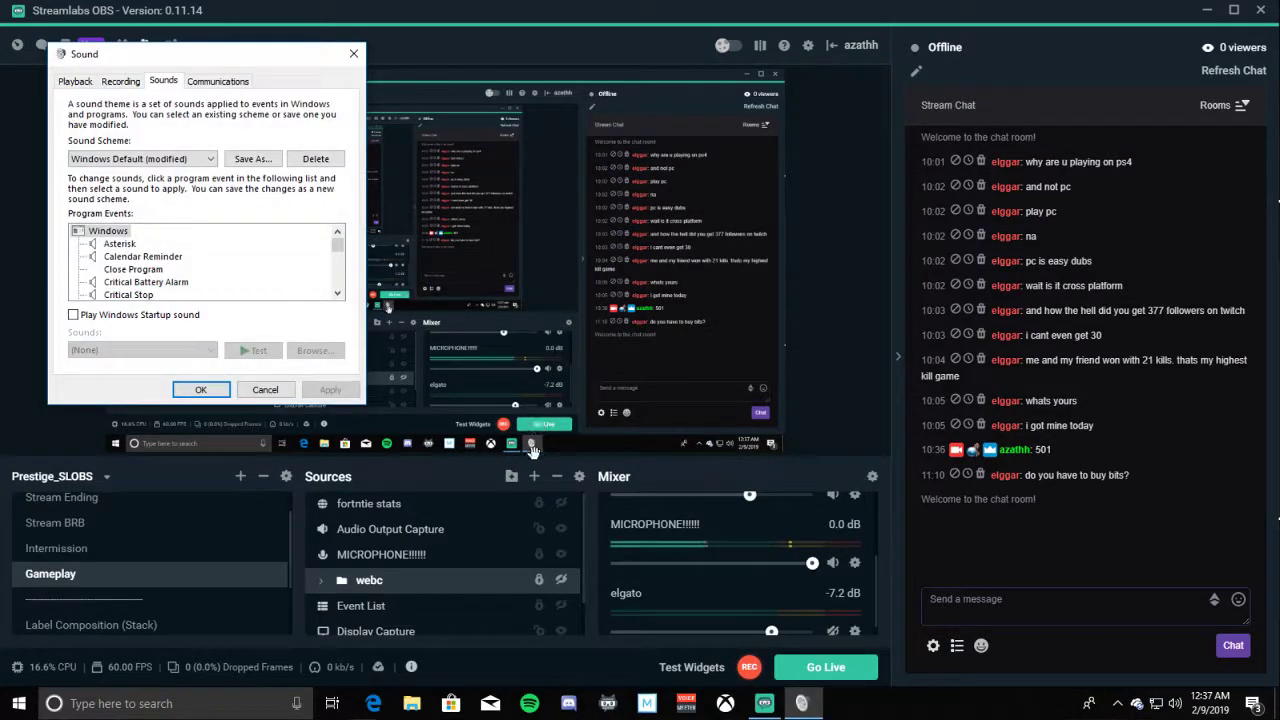
Step: Center the Sound dialog and, on the Recording tab, bring up the Razer Seiren X menu
{"action": "left_click_drag", "start_coordinate": [300, 58], "coordinate": [729, 130]}
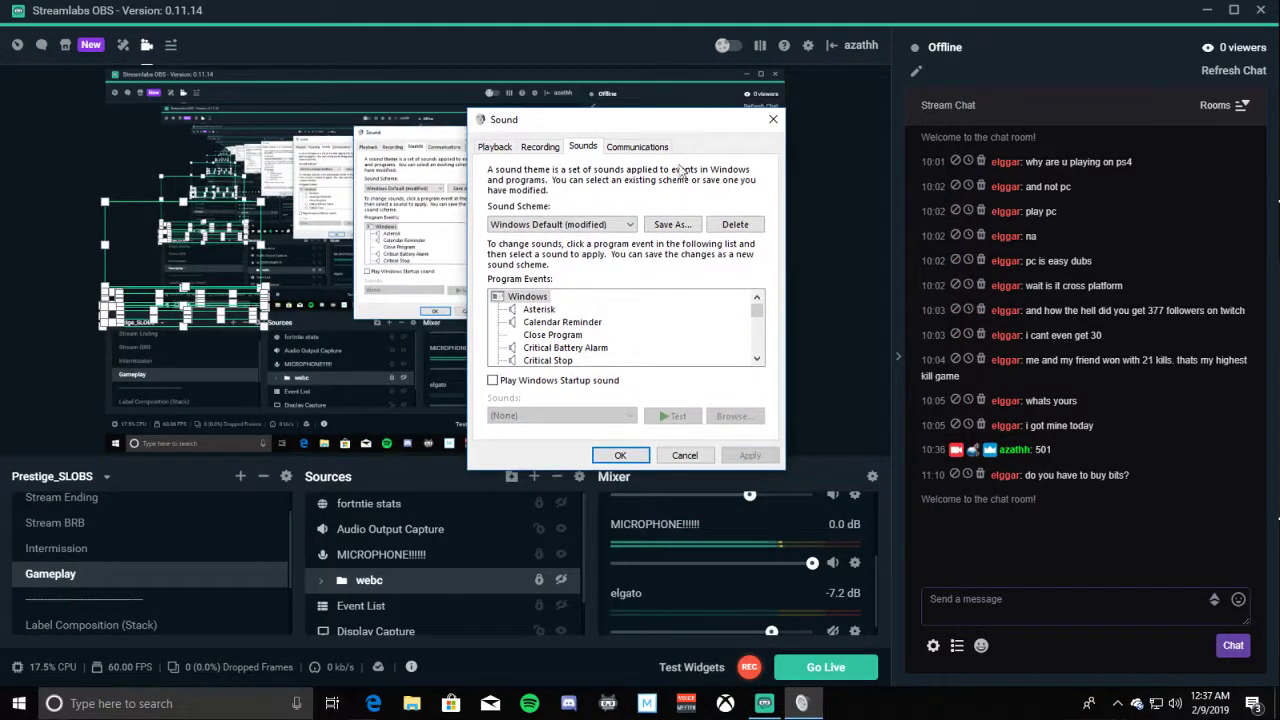
{"action": "left_click_drag", "start_coordinate": [571, 120], "coordinate": [525, 104]}
{"action": "left_click", "coordinate": [488, 130]}
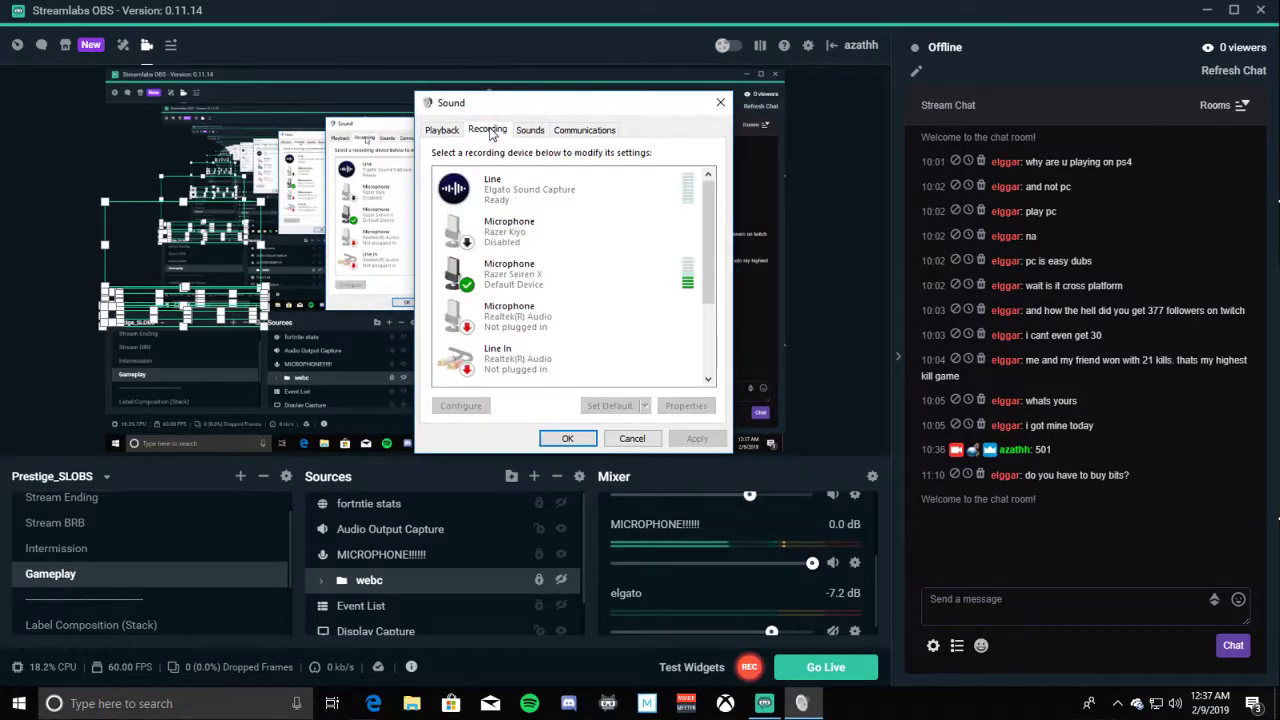
{"action": "right_click", "coordinate": [561, 284]}
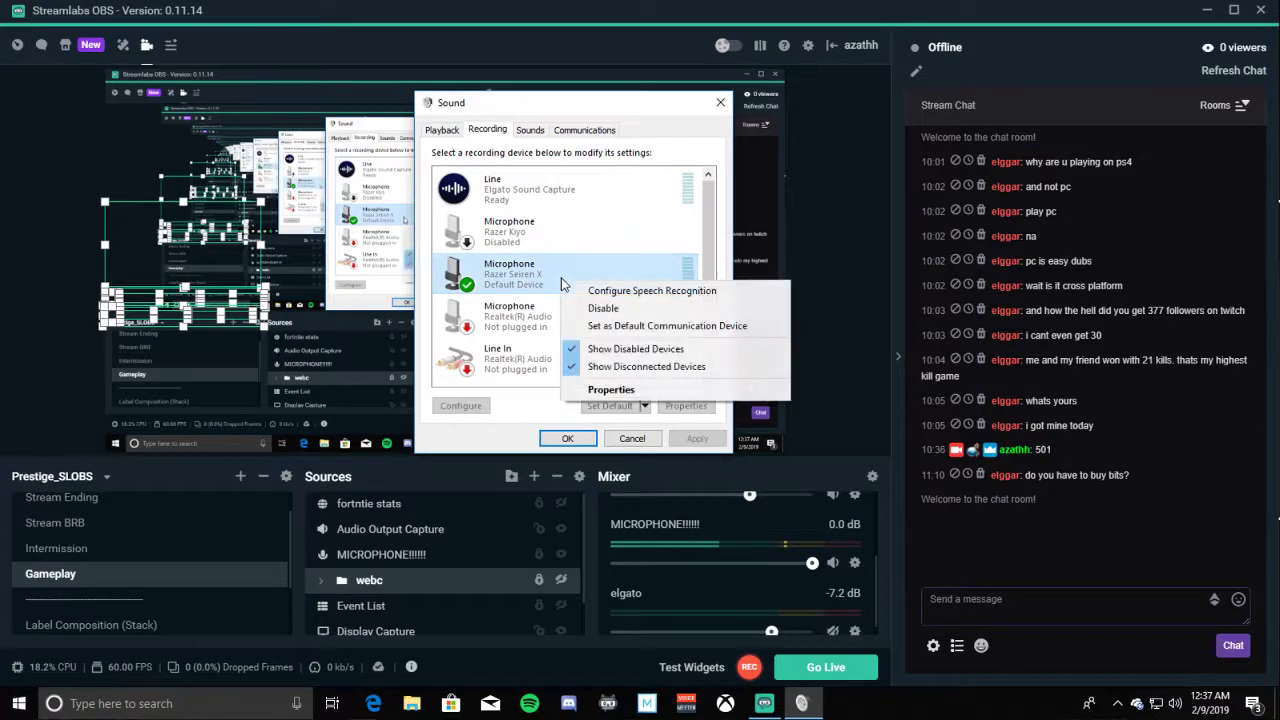
Step: Set the Razer Seiren X microphone slider on the Levels tab from 100 to 88 and confirm with OK
{"action": "left_click", "coordinate": [630, 389]}
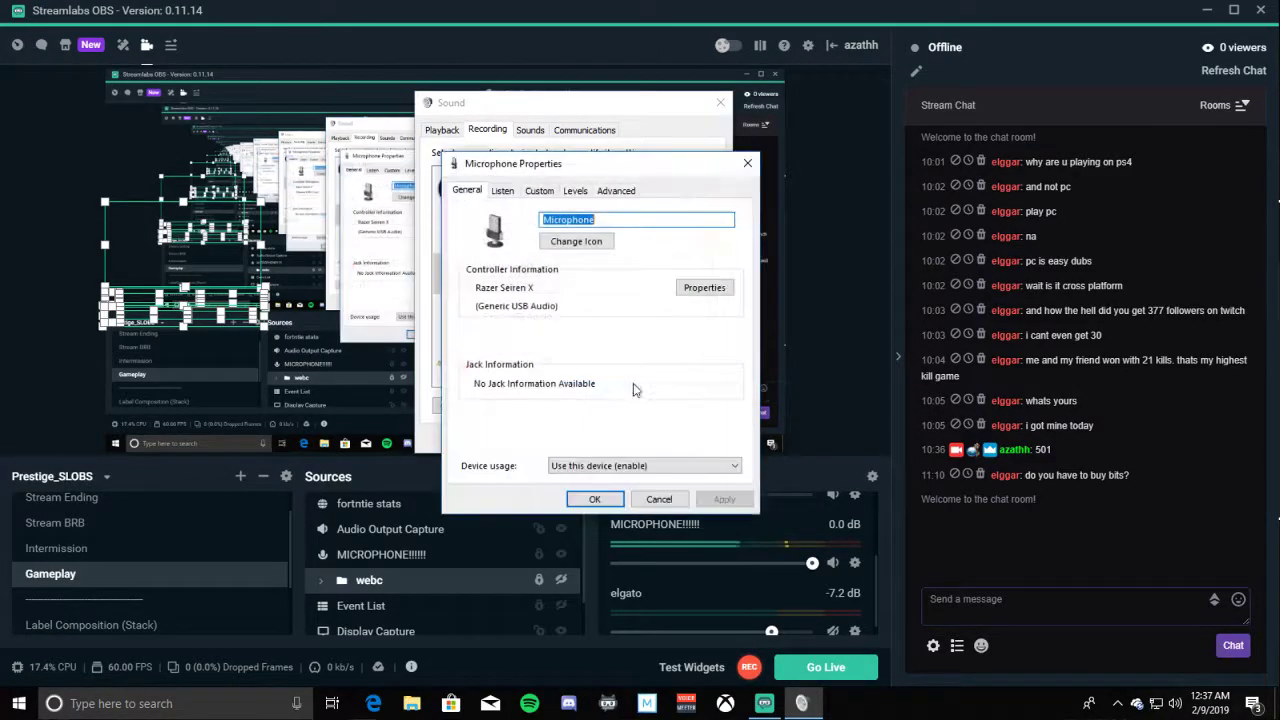
{"action": "left_click_drag", "start_coordinate": [571, 166], "coordinate": [581, 136]}
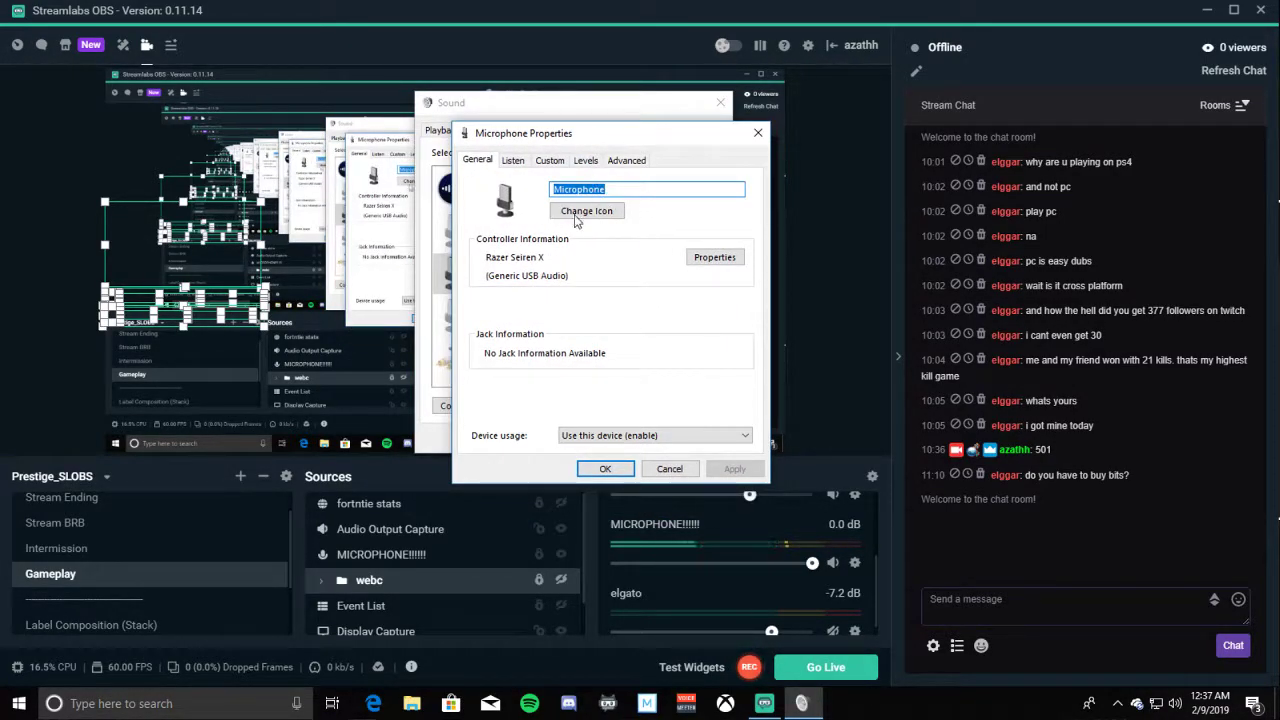
{"action": "left_click", "coordinate": [513, 162]}
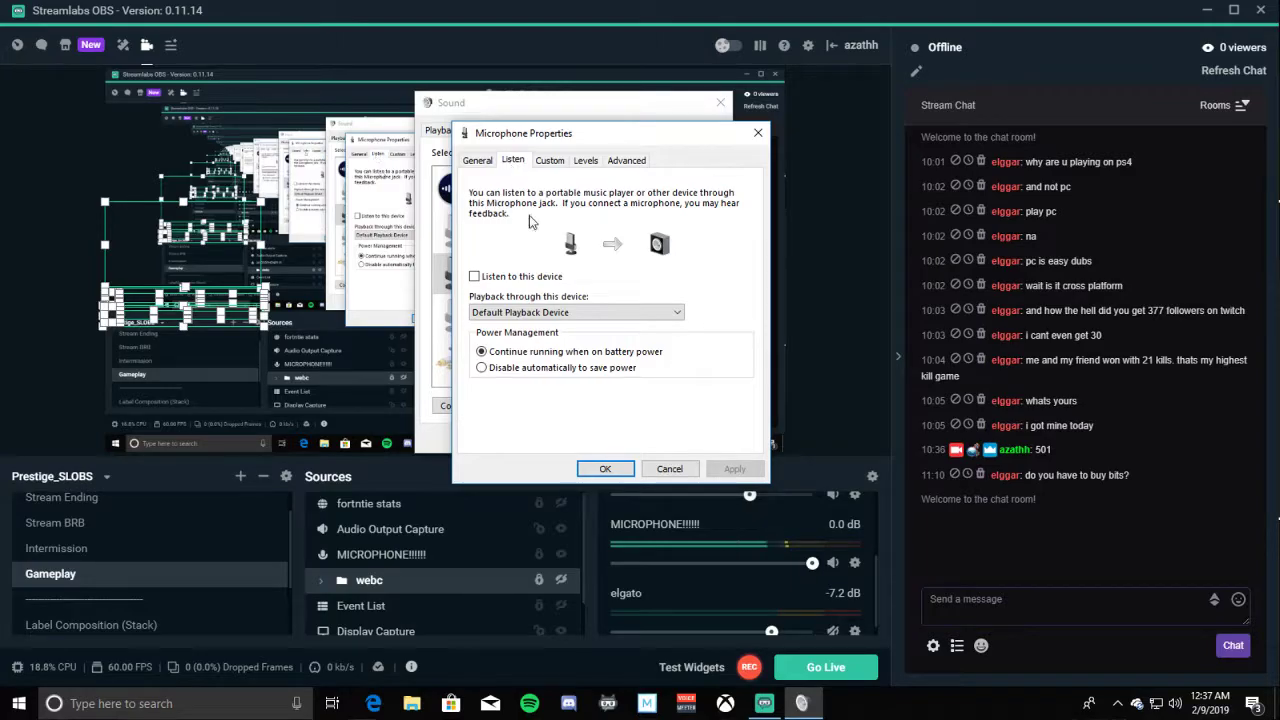
{"action": "left_click", "coordinate": [560, 163]}
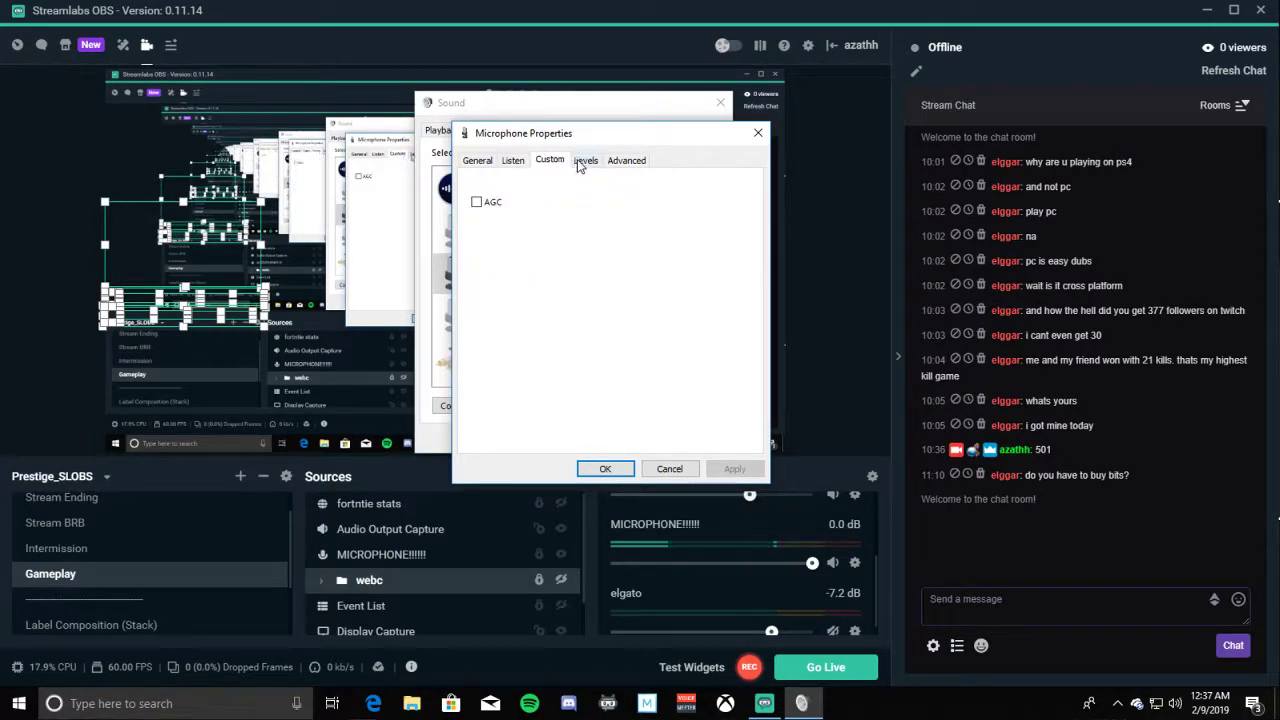
{"action": "left_click", "coordinate": [582, 162]}
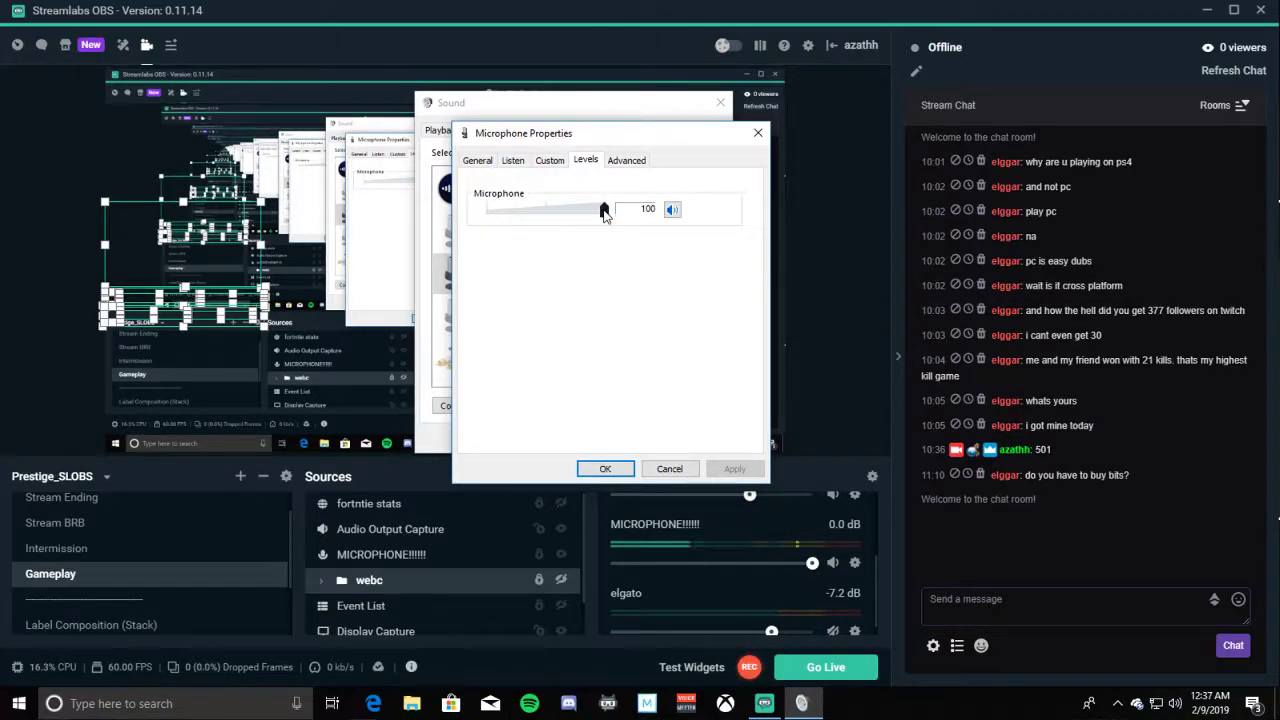
{"action": "left_click_drag", "start_coordinate": [604, 214], "coordinate": [590, 220]}
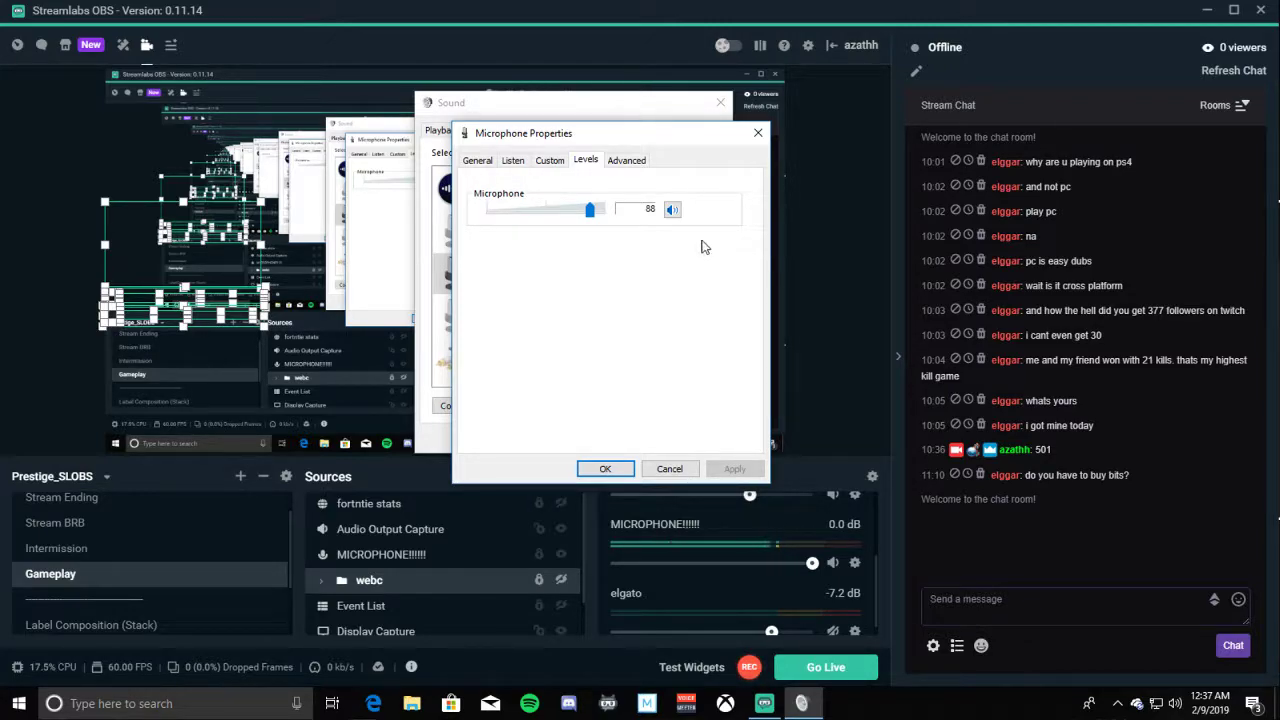
{"action": "left_click", "coordinate": [605, 468]}
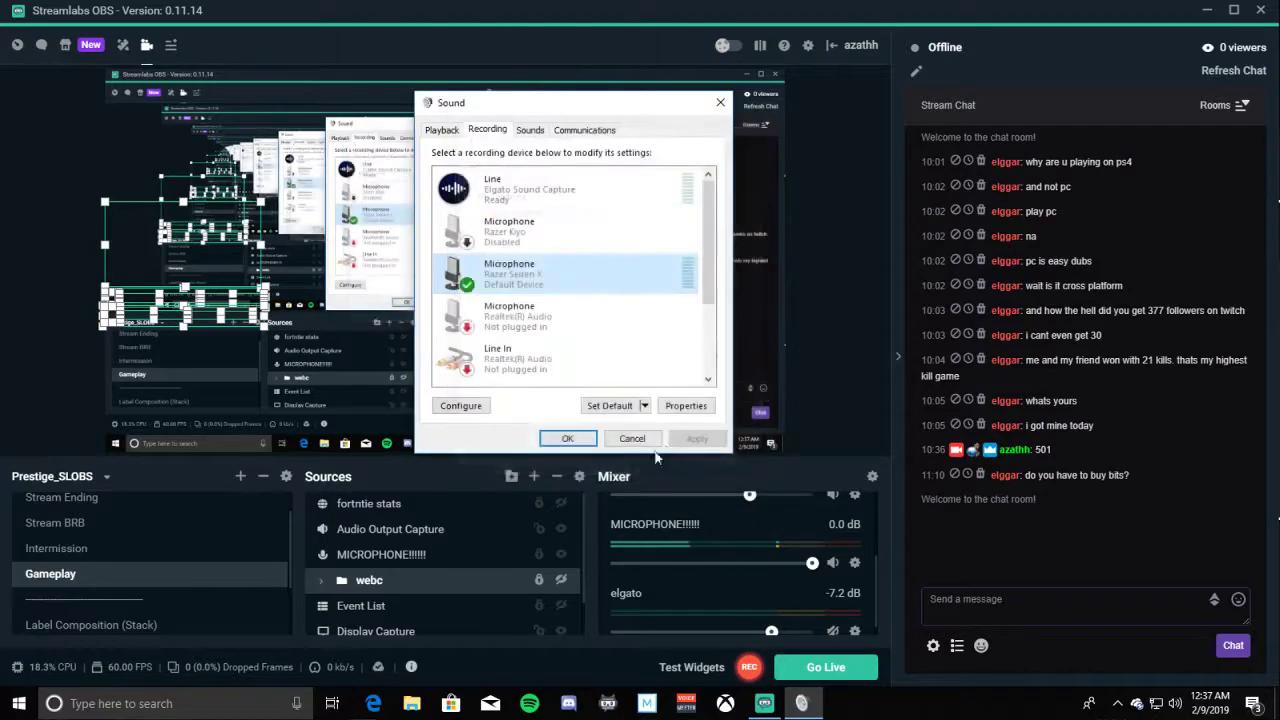
Step: Close the Sound dialog, show the webcam again, and unhide all mixer audio sources
{"action": "left_click", "coordinate": [566, 438]}
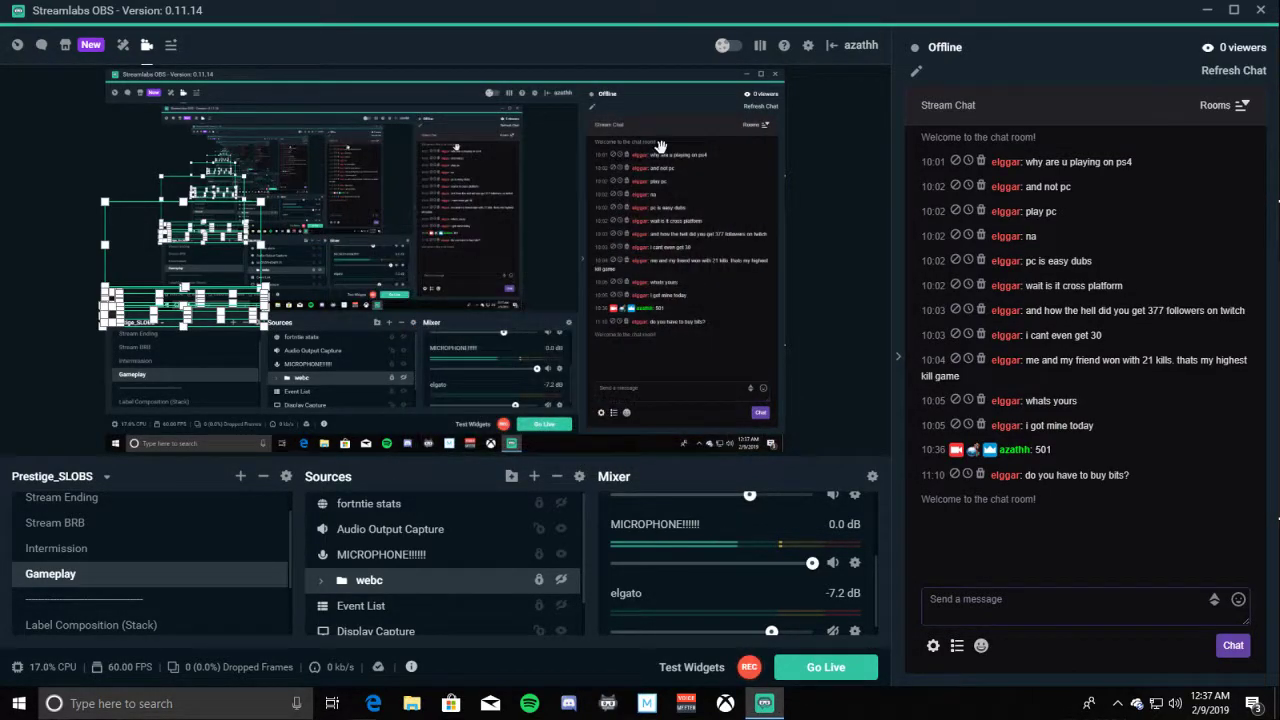
{"action": "left_click", "coordinate": [561, 580]}
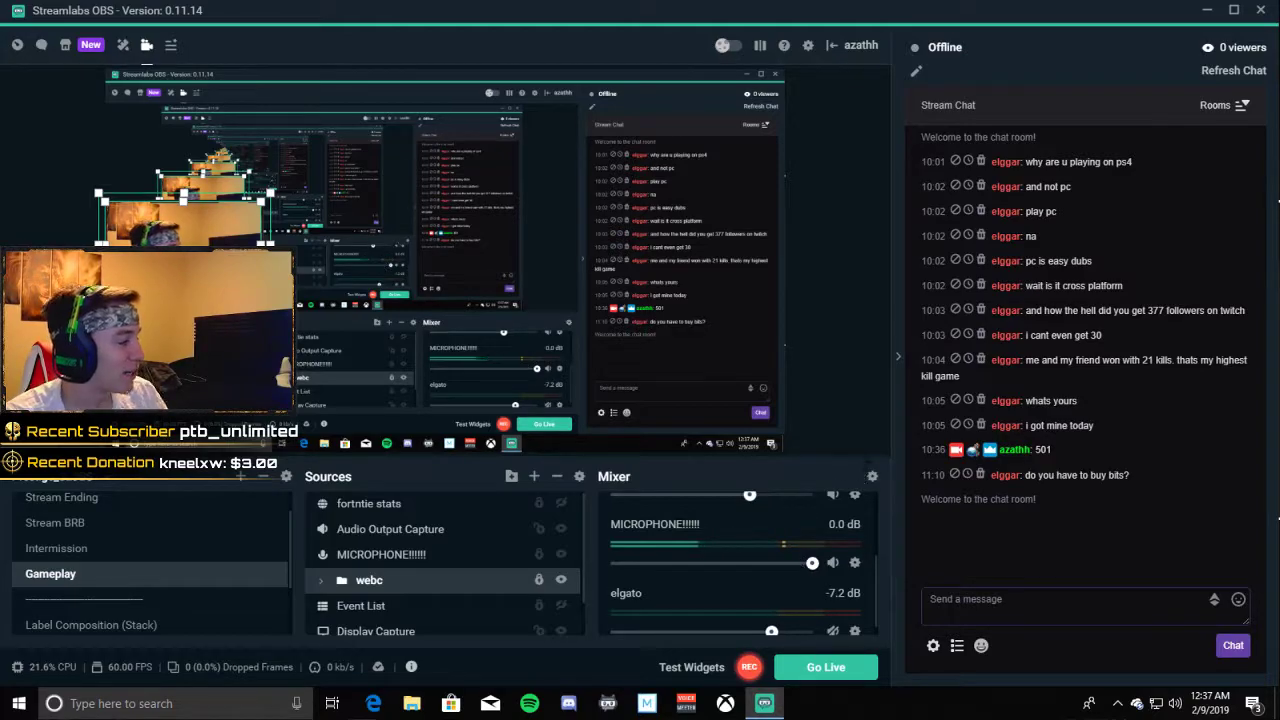
{"action": "left_click", "coordinate": [855, 564]}
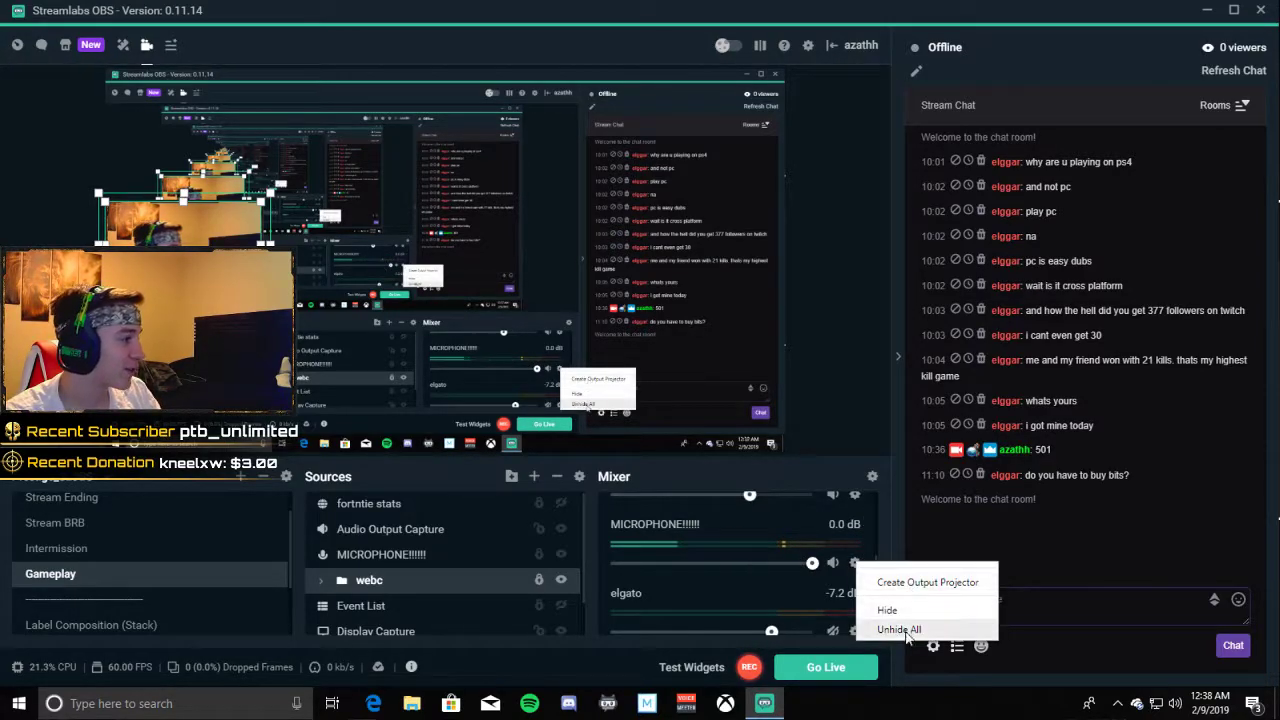
{"action": "left_click", "coordinate": [773, 540]}
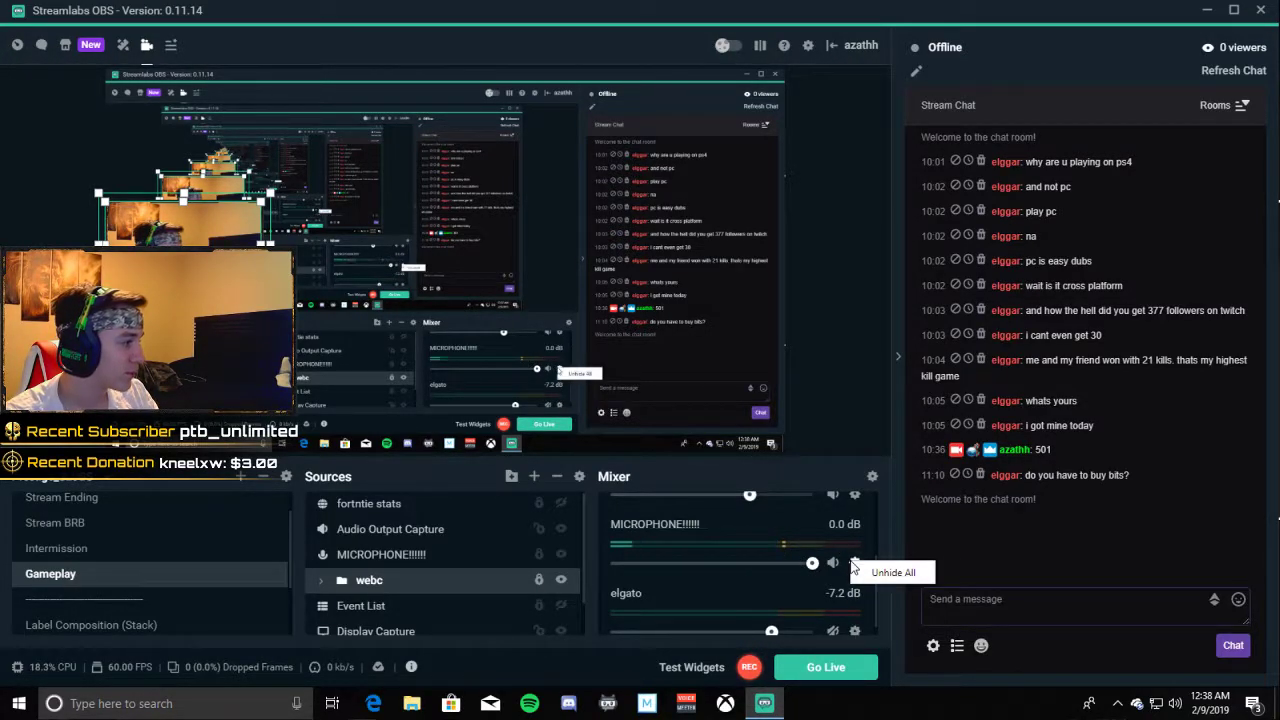
{"action": "left_click", "coordinate": [855, 563]}
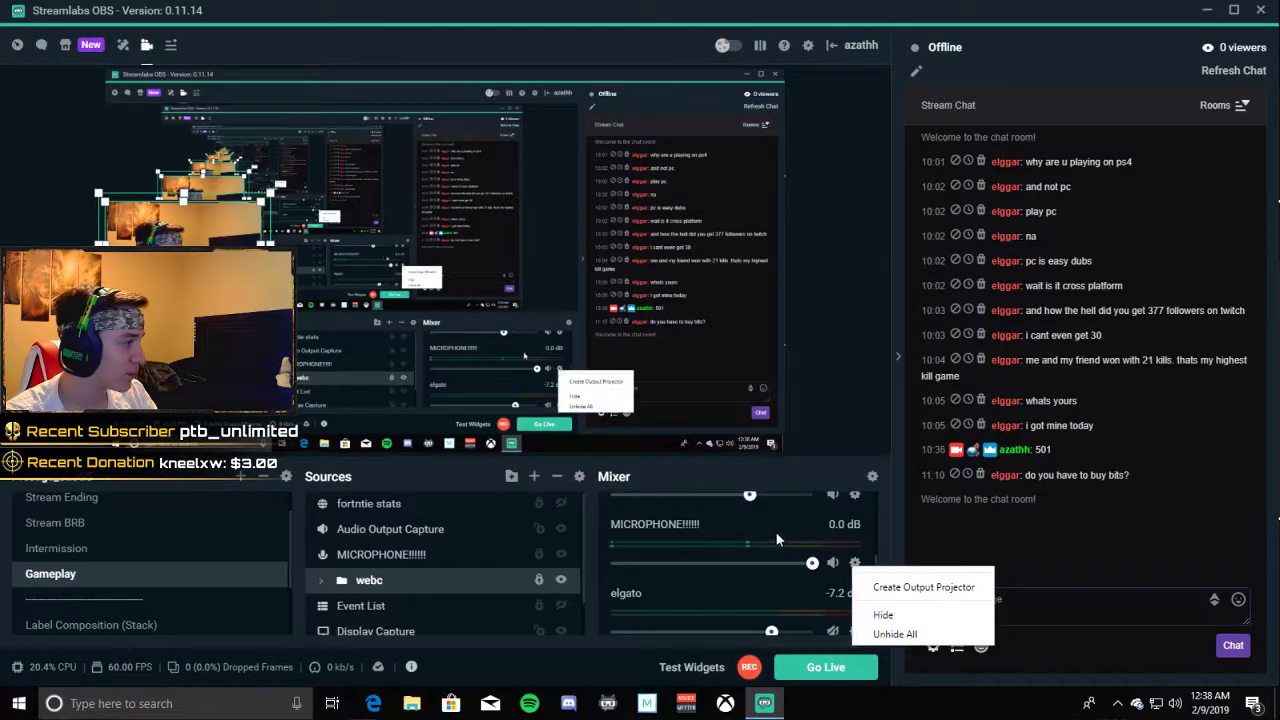
{"action": "left_click", "coordinate": [892, 634]}
Step: Open the Filters window for the MICROPHONE!!!!!! source
{"action": "scroll", "coordinate": [662, 548], "scroll_direction": "down", "scroll_amount": 2}
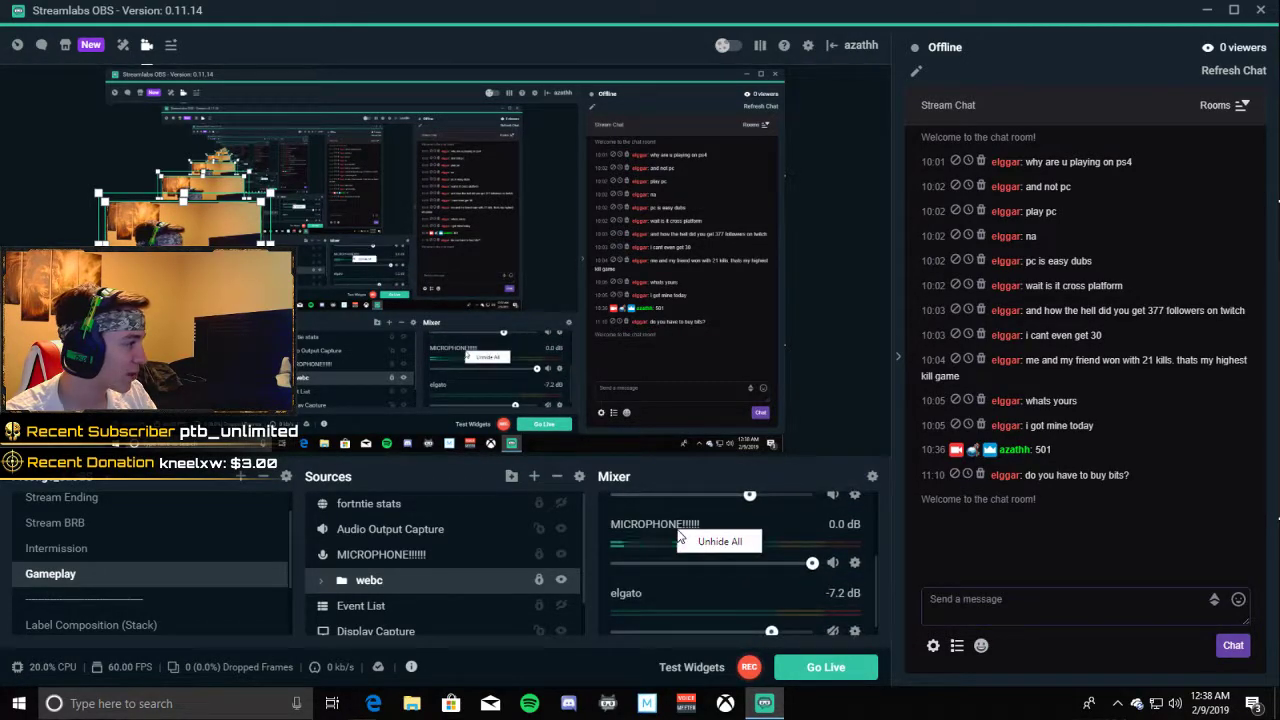
{"action": "right_click", "coordinate": [410, 552]}
{"action": "left_click", "coordinate": [375, 552]}
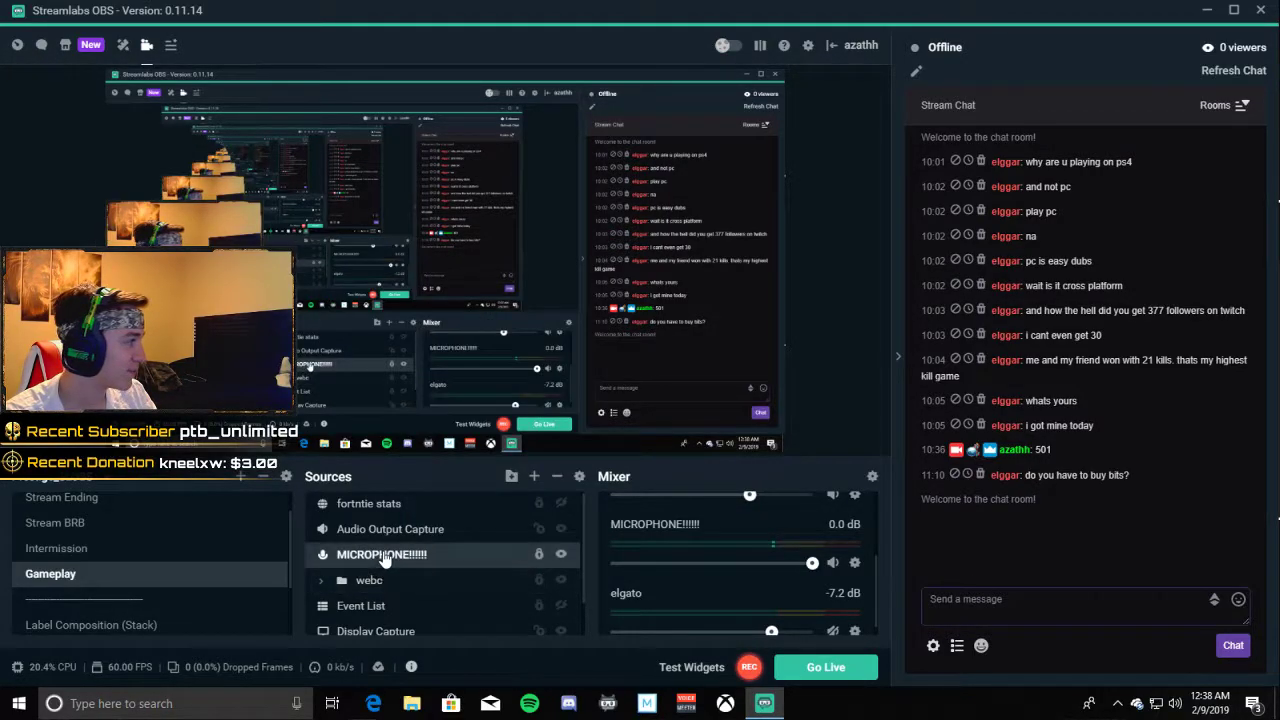
{"action": "right_click", "coordinate": [383, 556]}
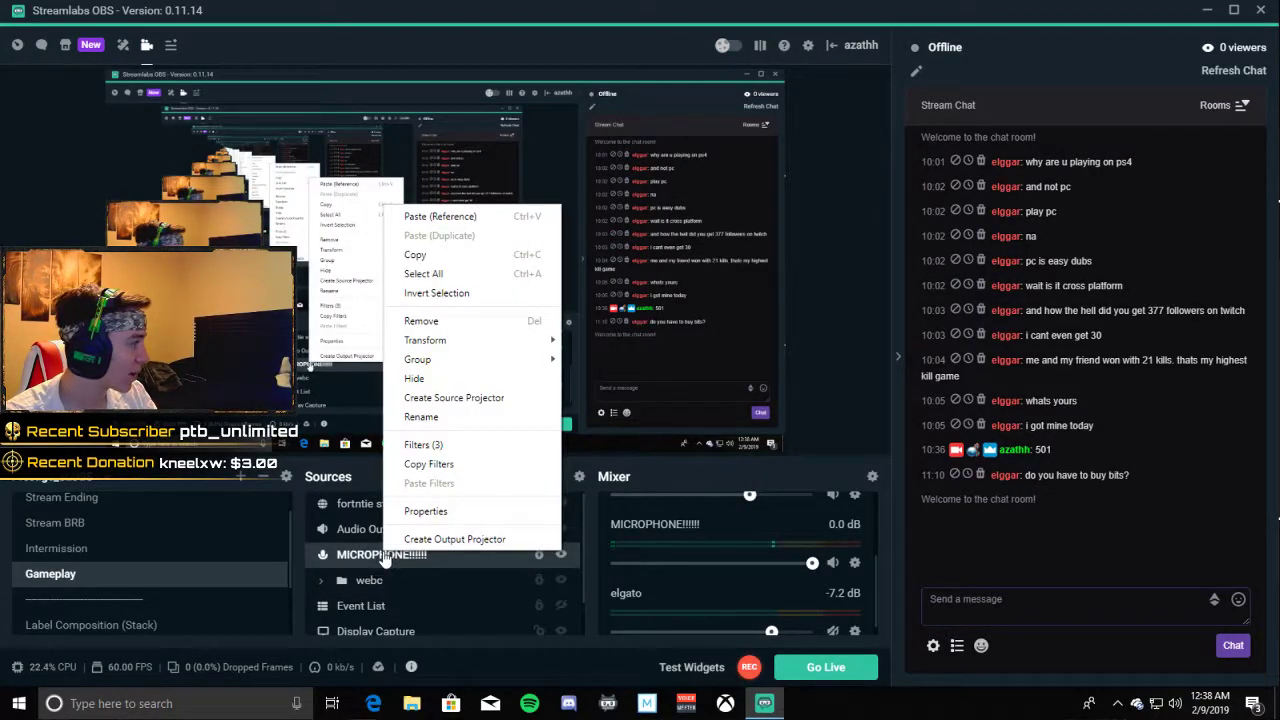
{"action": "left_click", "coordinate": [442, 448]}
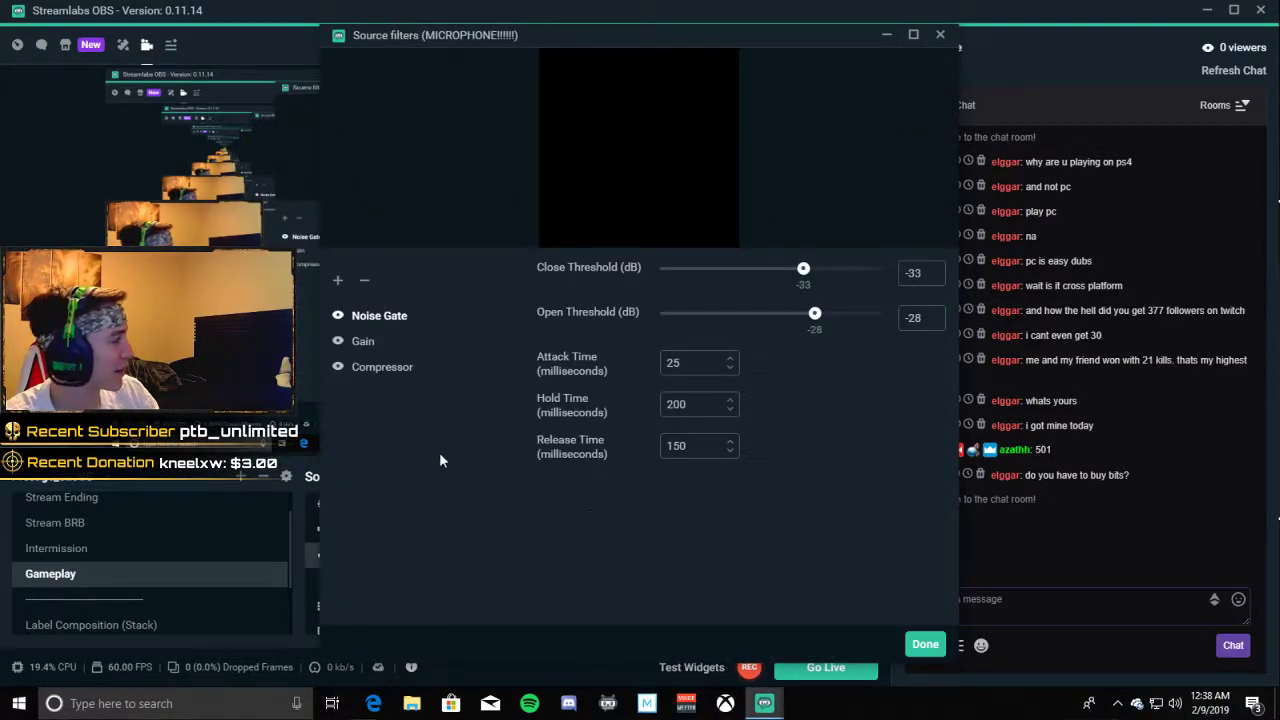
Step: Check the Gain filter, then select Noise Gate showing close -33 dB and open -28 dB thresholds
{"action": "left_click", "coordinate": [366, 344]}
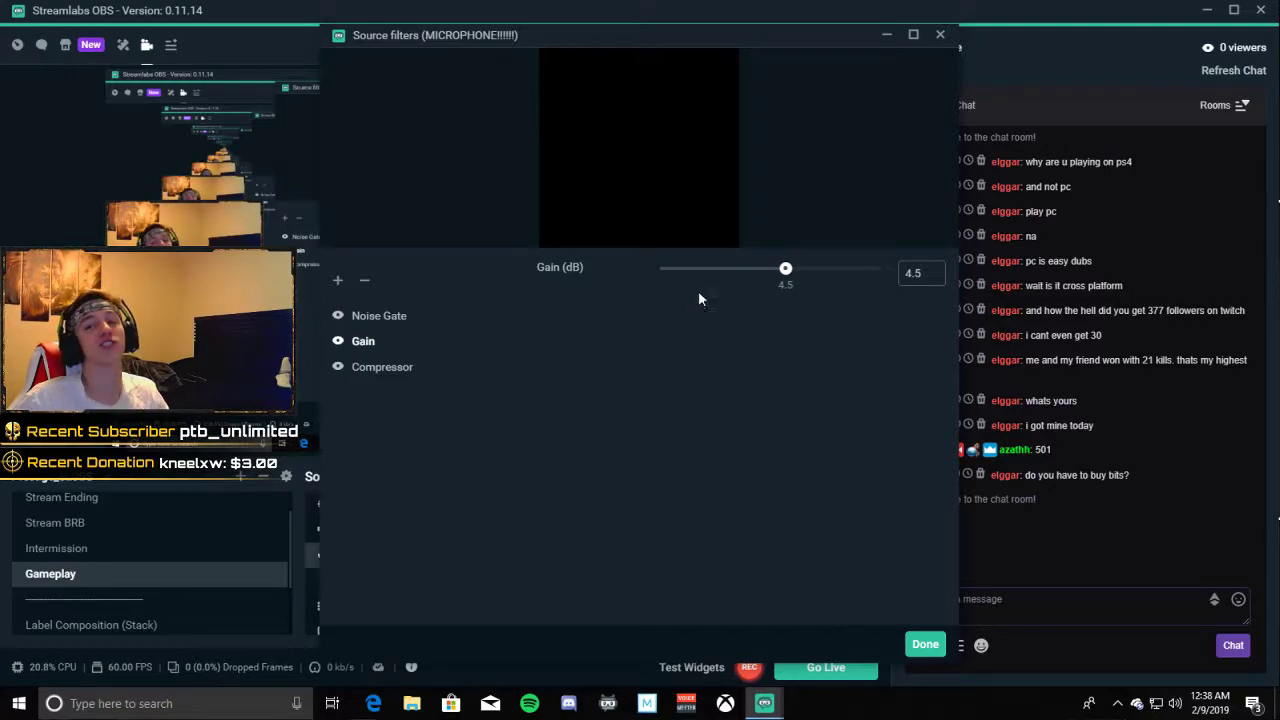
{"action": "left_click", "coordinate": [398, 318]}
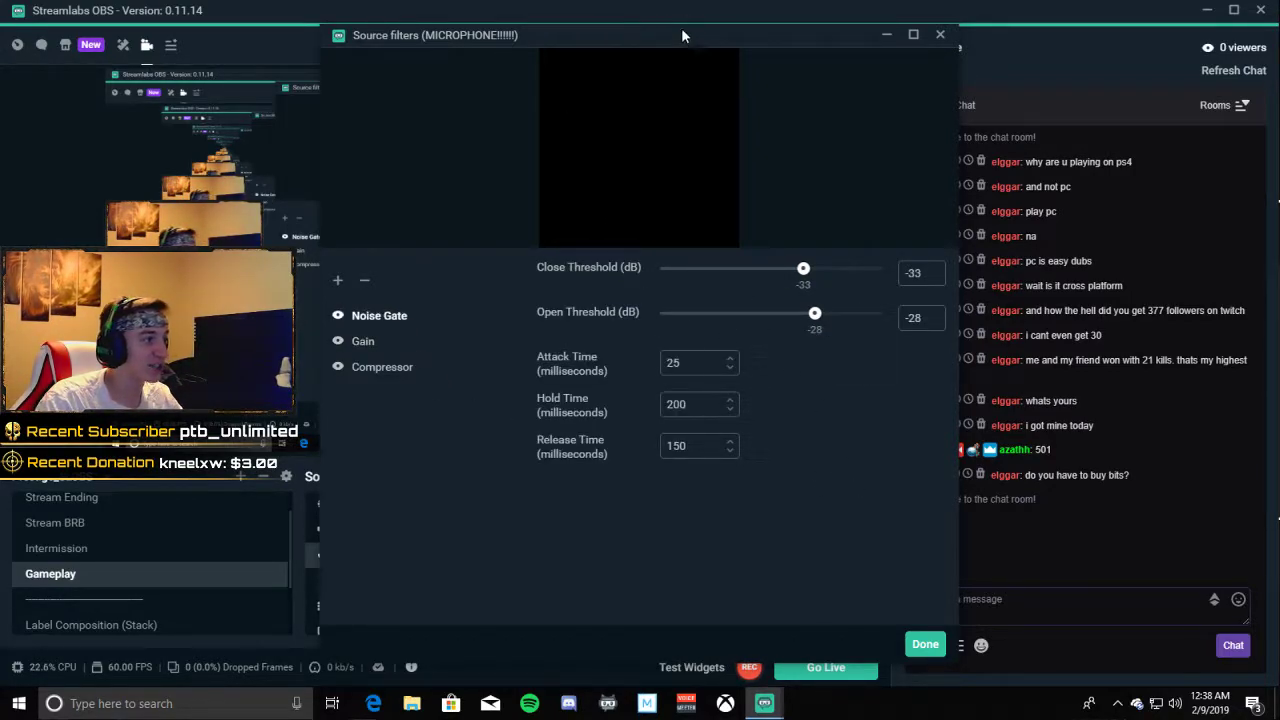
{"action": "left_click_drag", "start_coordinate": [681, 35], "coordinate": [326, 60]}
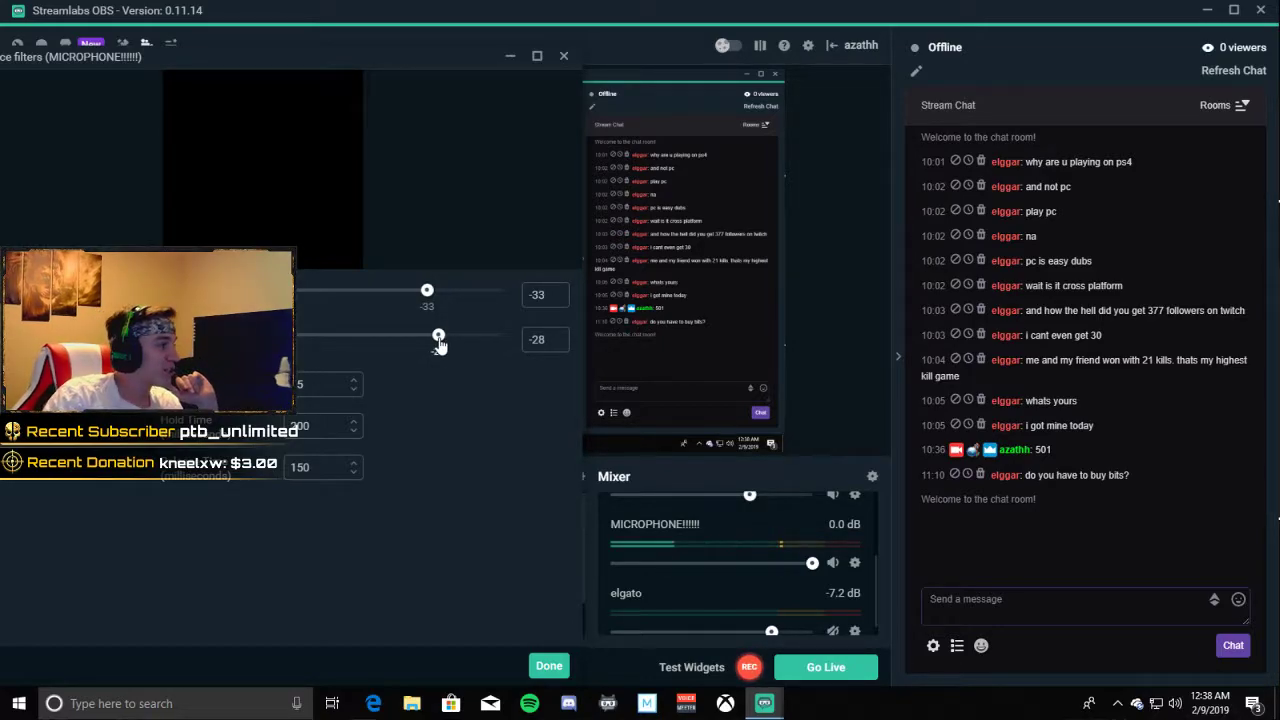
{"action": "left_click_drag", "start_coordinate": [353, 59], "coordinate": [505, 59]}
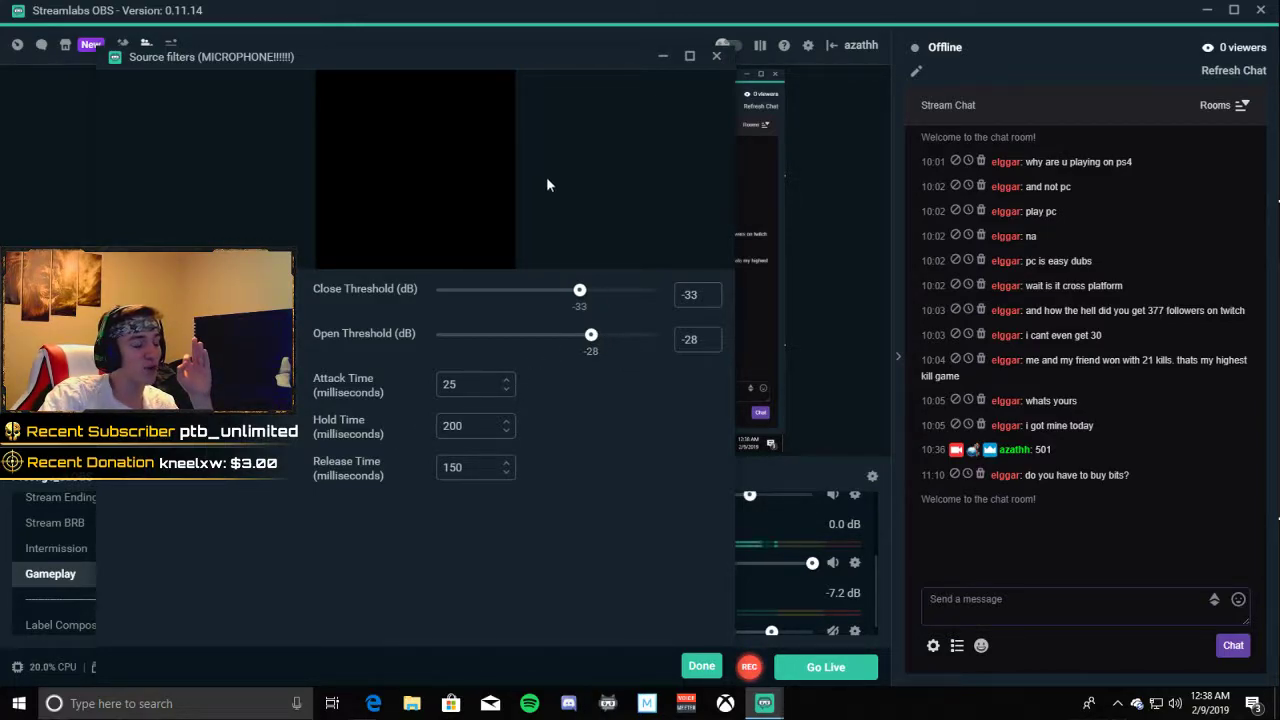
Step: Tune the Noise Gate open threshold against the mixer meter, settling on -26 dB
{"action": "left_click_drag", "start_coordinate": [590, 355], "coordinate": [660, 352]}
{"action": "left_click_drag", "start_coordinate": [575, 64], "coordinate": [429, 44]}
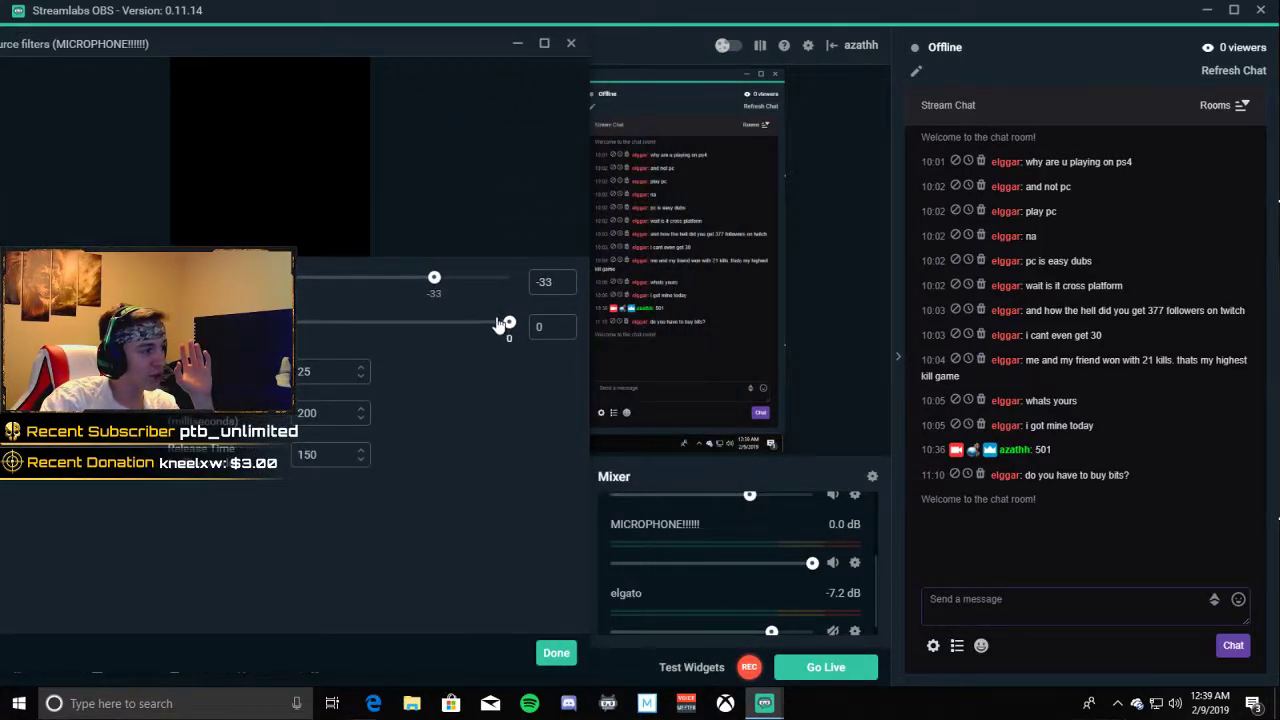
{"action": "left_click_drag", "start_coordinate": [508, 330], "coordinate": [412, 332]}
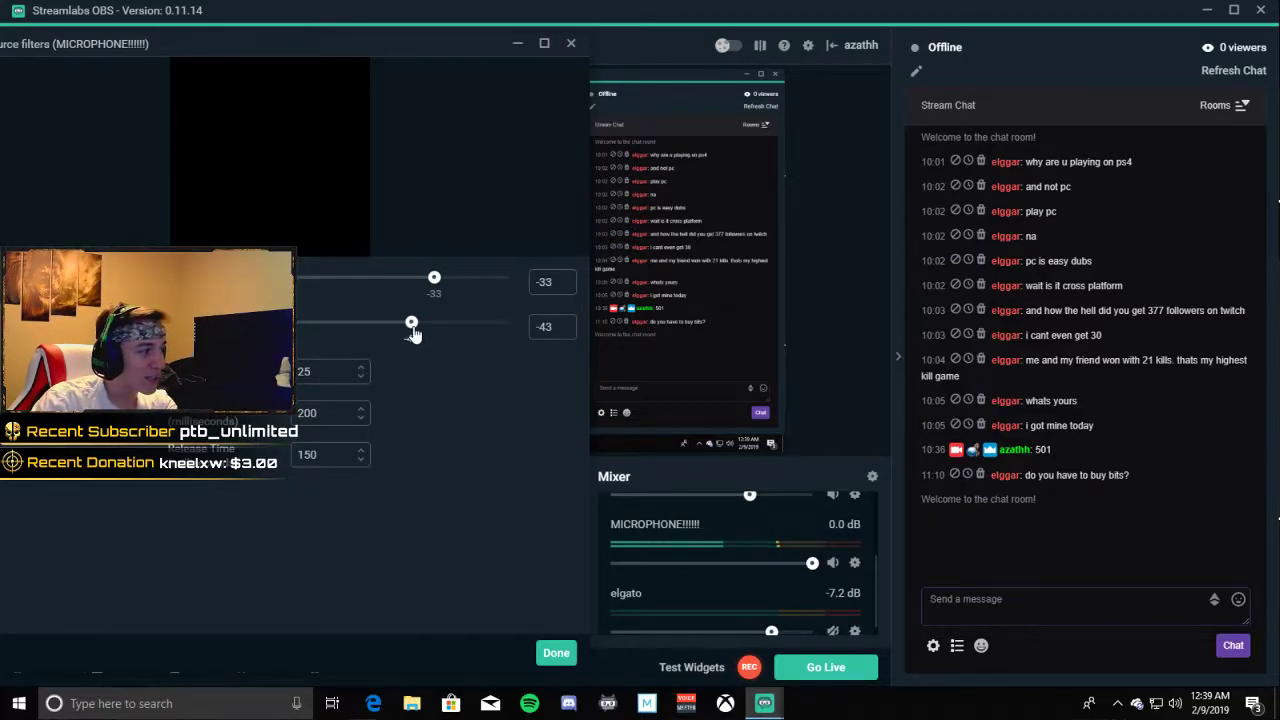
{"action": "left_click_drag", "start_coordinate": [413, 334], "coordinate": [456, 331]}
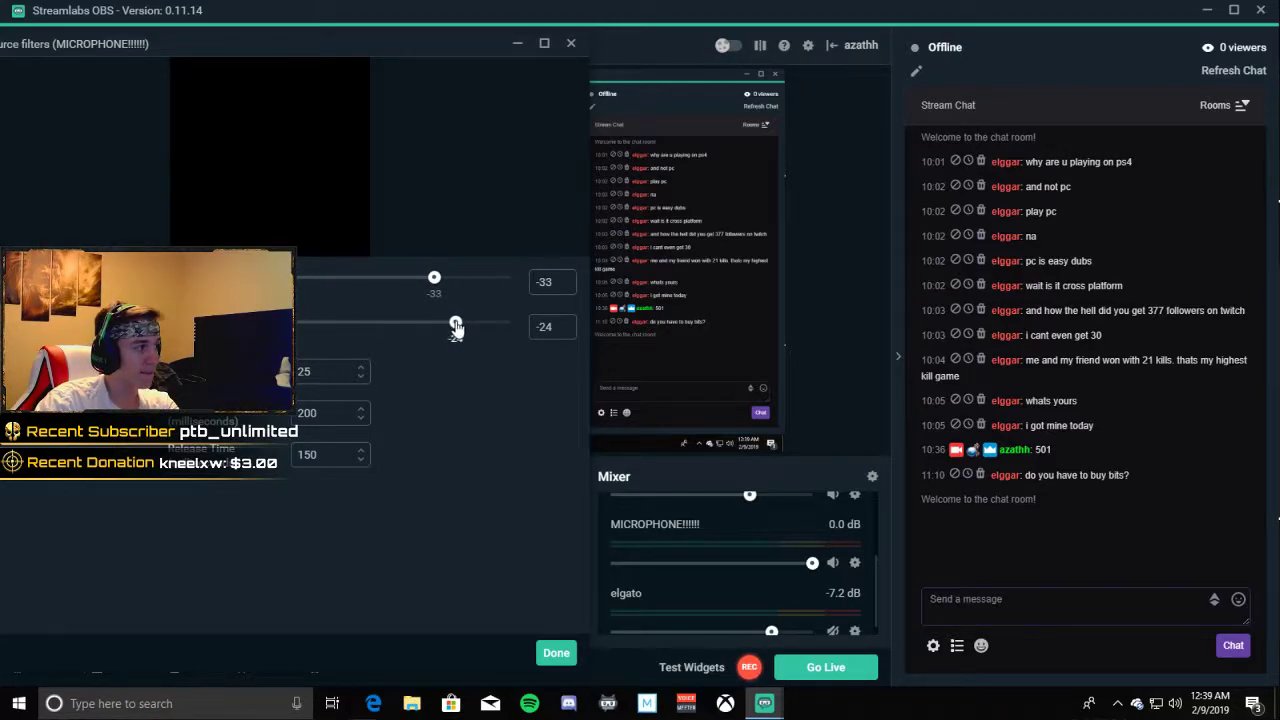
{"action": "left_click_drag", "start_coordinate": [456, 328], "coordinate": [437, 330]}
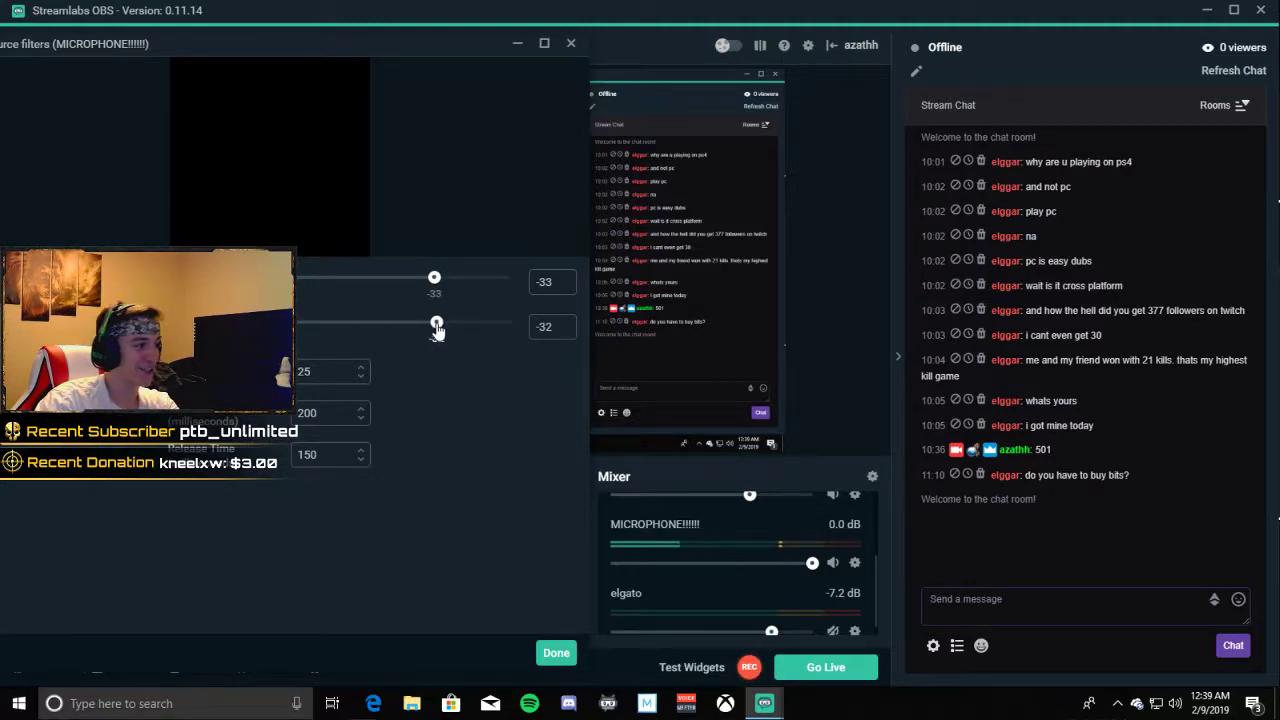
{"action": "left_click_drag", "start_coordinate": [437, 330], "coordinate": [450, 331]}
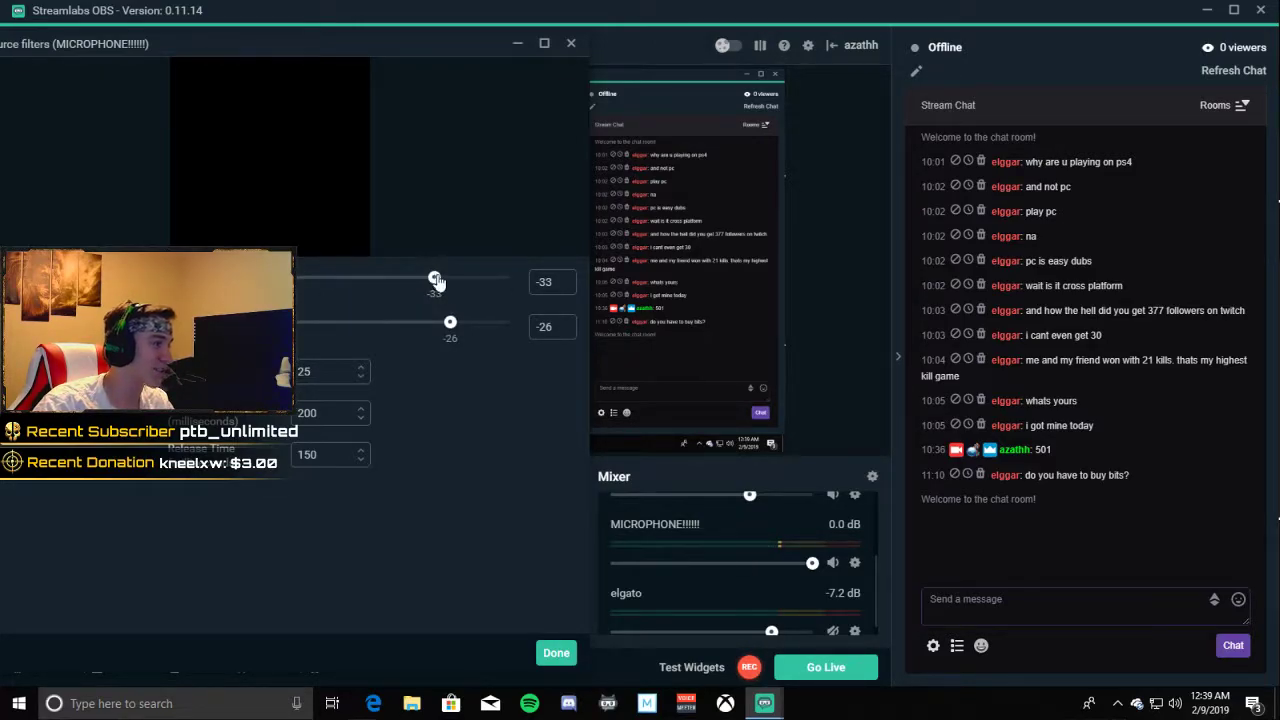
{"action": "left_click_drag", "start_coordinate": [424, 64], "coordinate": [677, 52]}
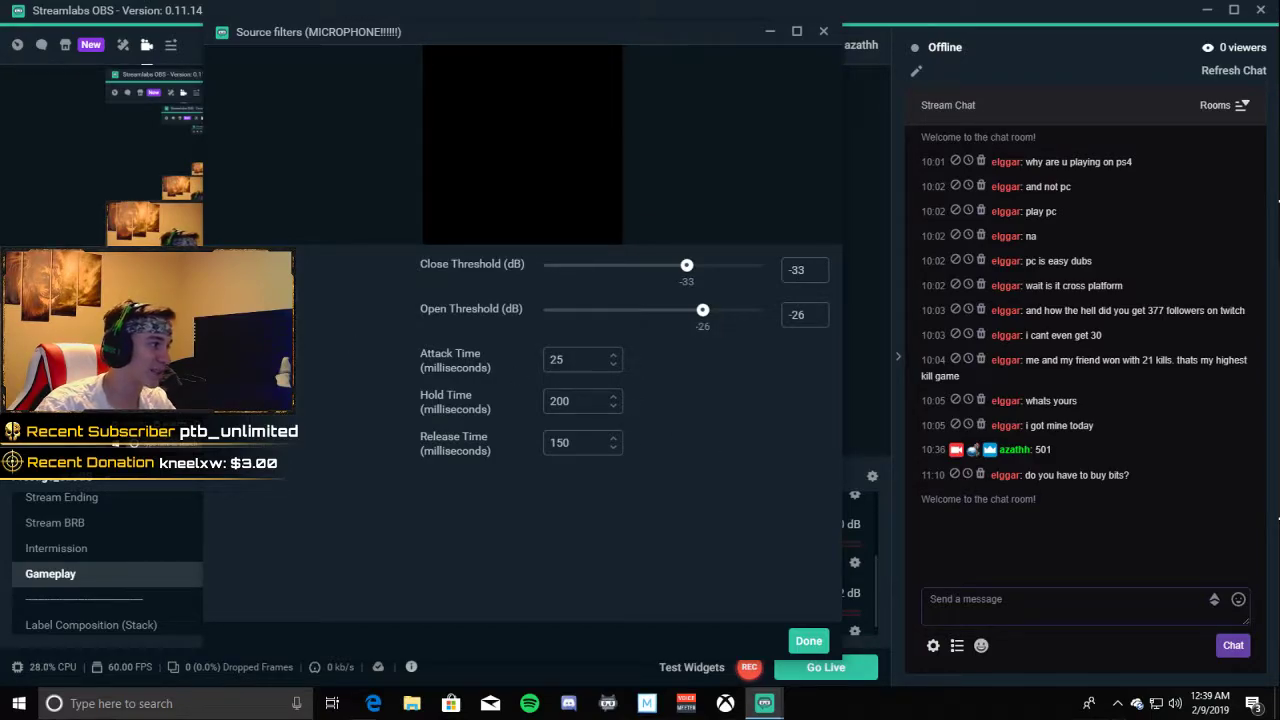
Step: Cancel the stray Add filter dialog, reopen the microphone filters and select Compressor (ratio 5, threshold -17.6 dB)
{"action": "key", "text": "Down"}
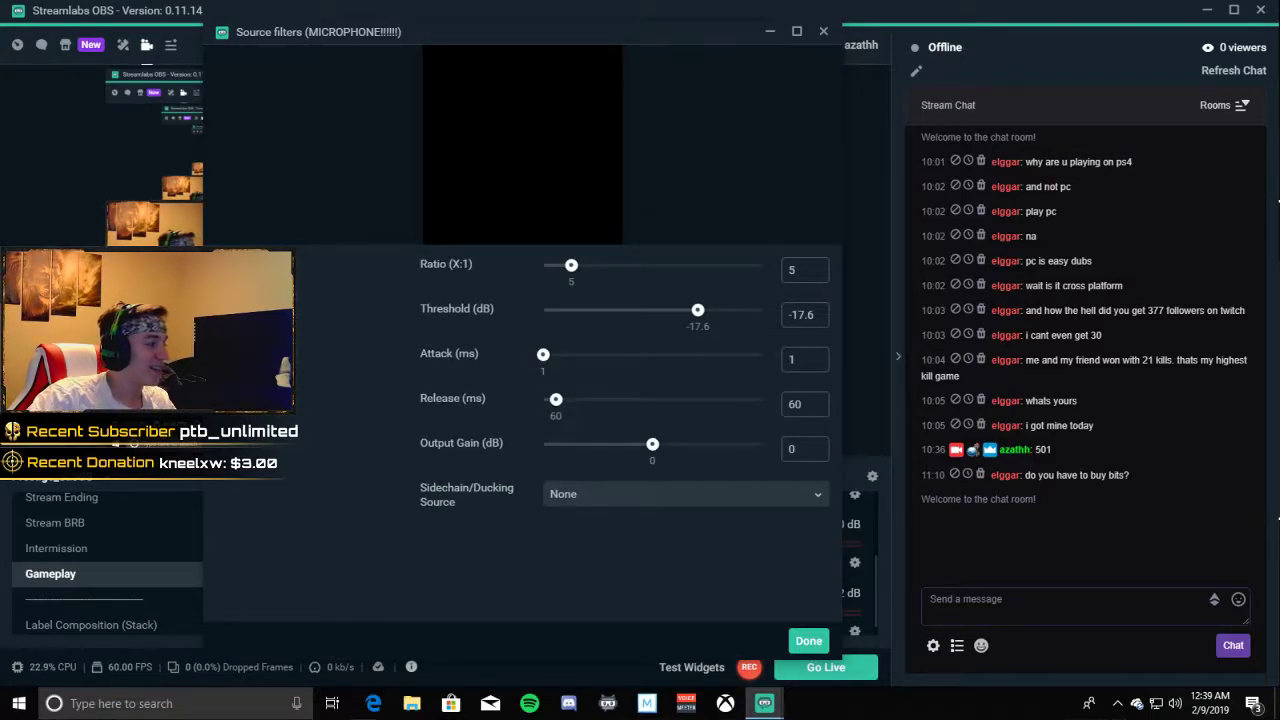
{"action": "left_click", "coordinate": [391, 346]}
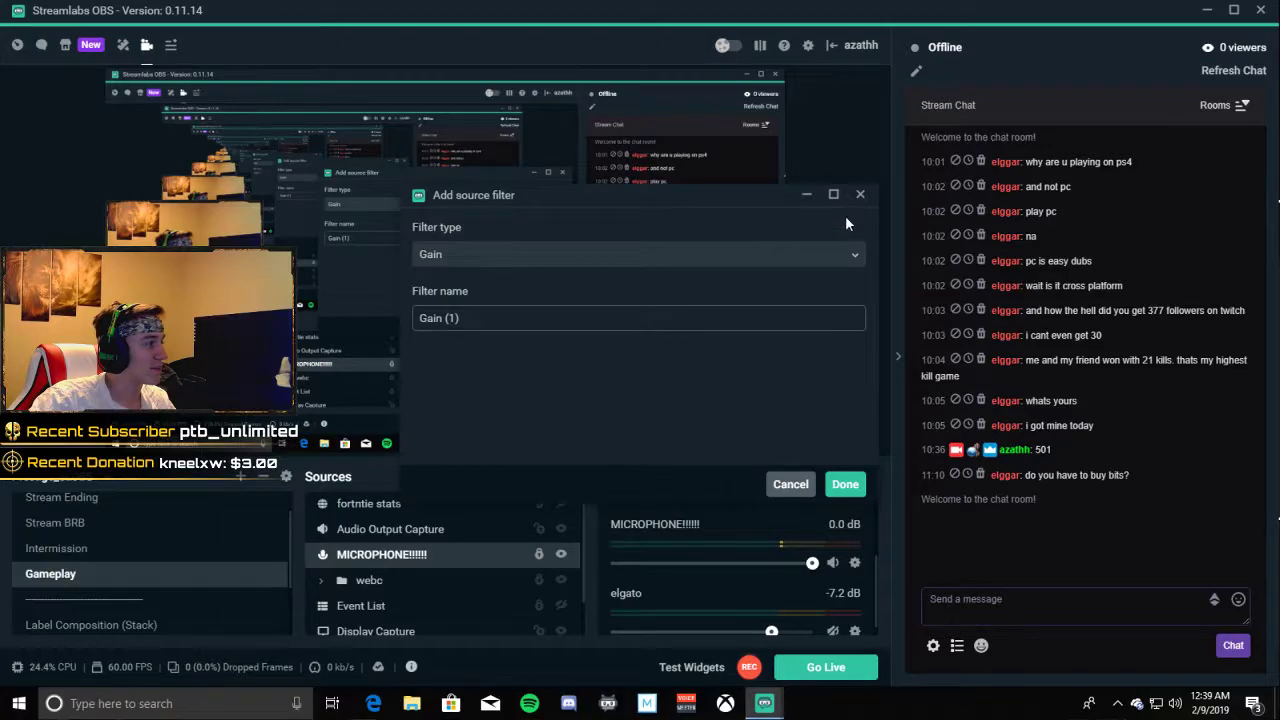
{"action": "left_click", "coordinate": [860, 194]}
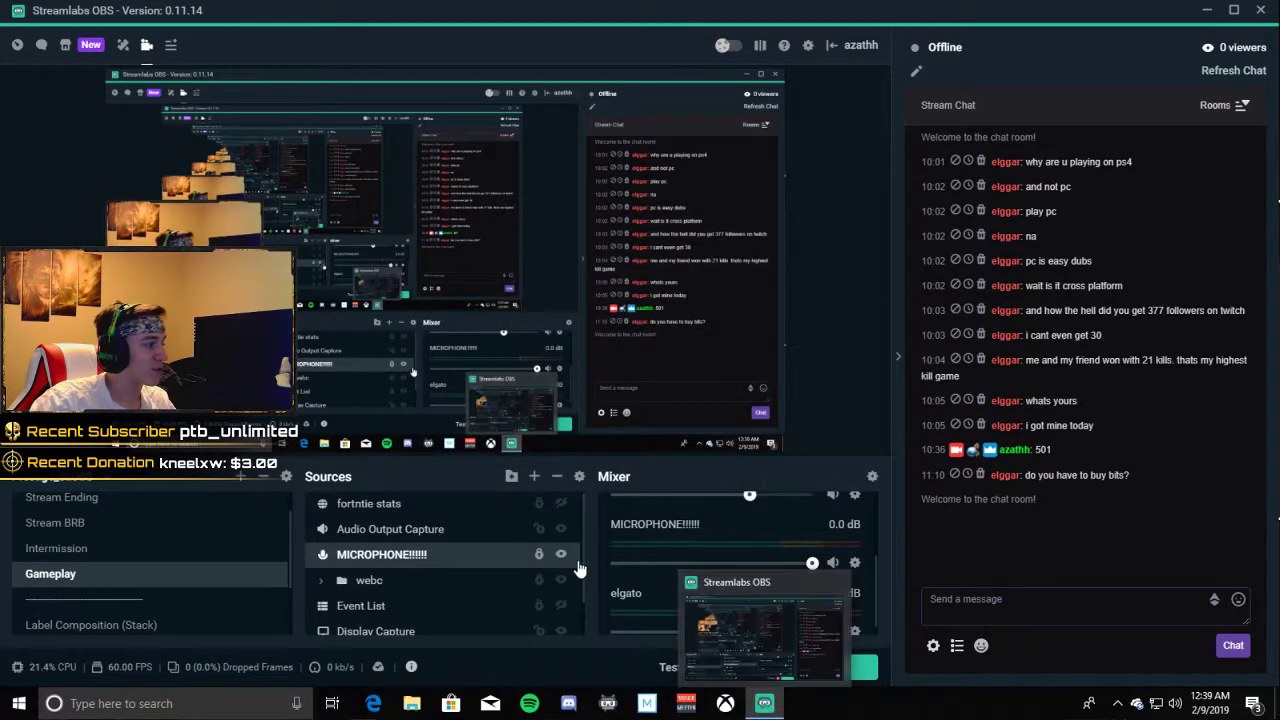
{"action": "right_click", "coordinate": [406, 554]}
{"action": "left_click", "coordinate": [440, 446]}
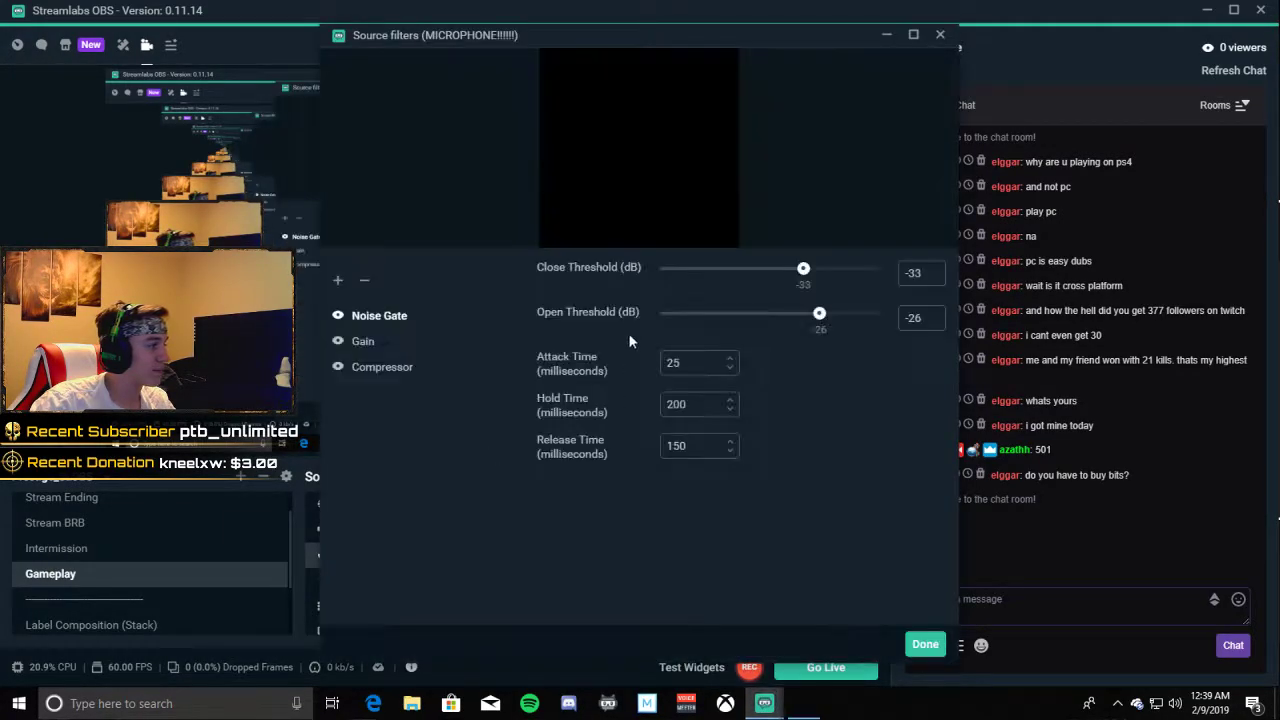
{"action": "left_click", "coordinate": [385, 369]}
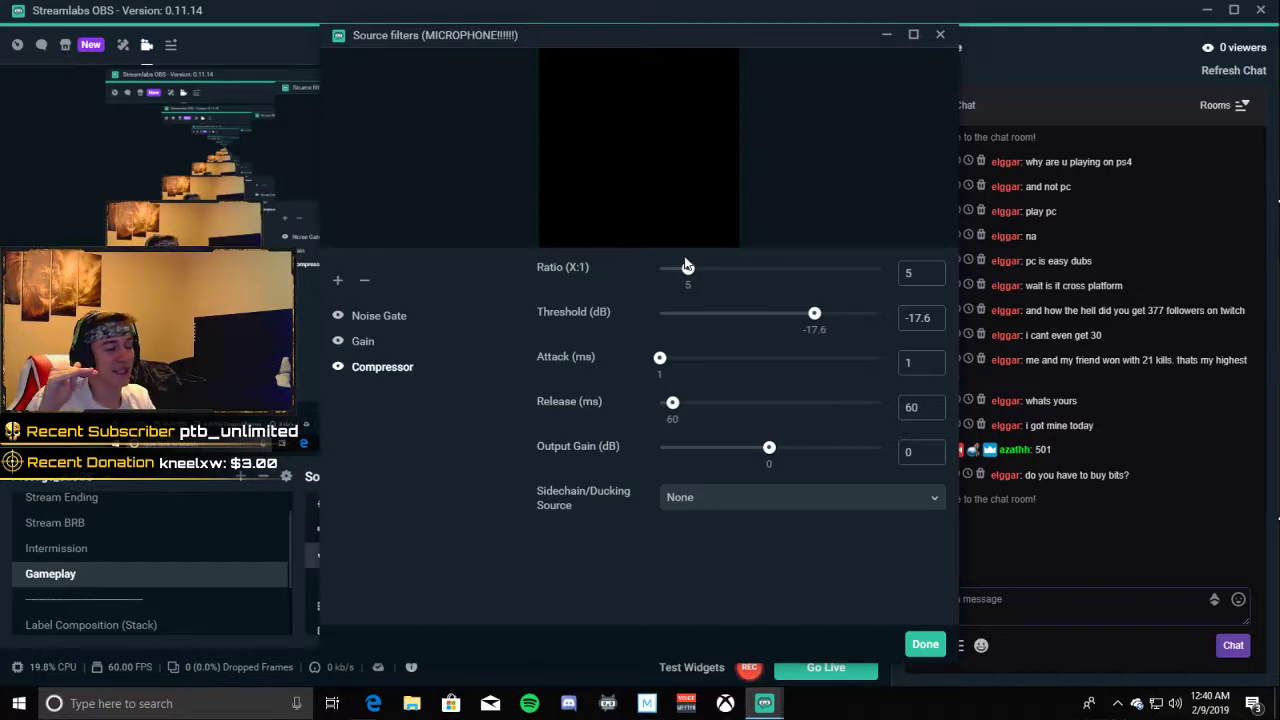
Step: Drag the Compressor threshold slider, trying -23.8 dB before settling on -17.2 dB
{"action": "left_click_drag", "start_coordinate": [728, 36], "coordinate": [368, 24]}
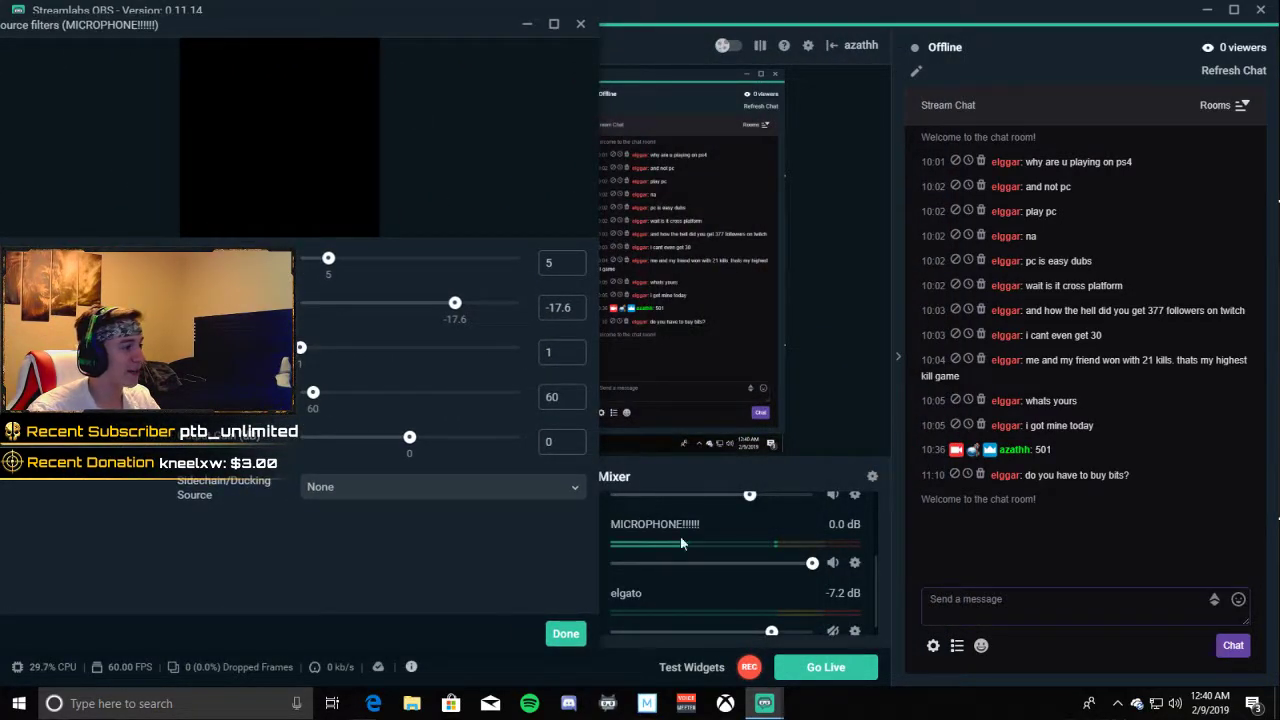
{"action": "scroll", "coordinate": [706, 571], "scroll_direction": "up", "scroll_amount": 2}
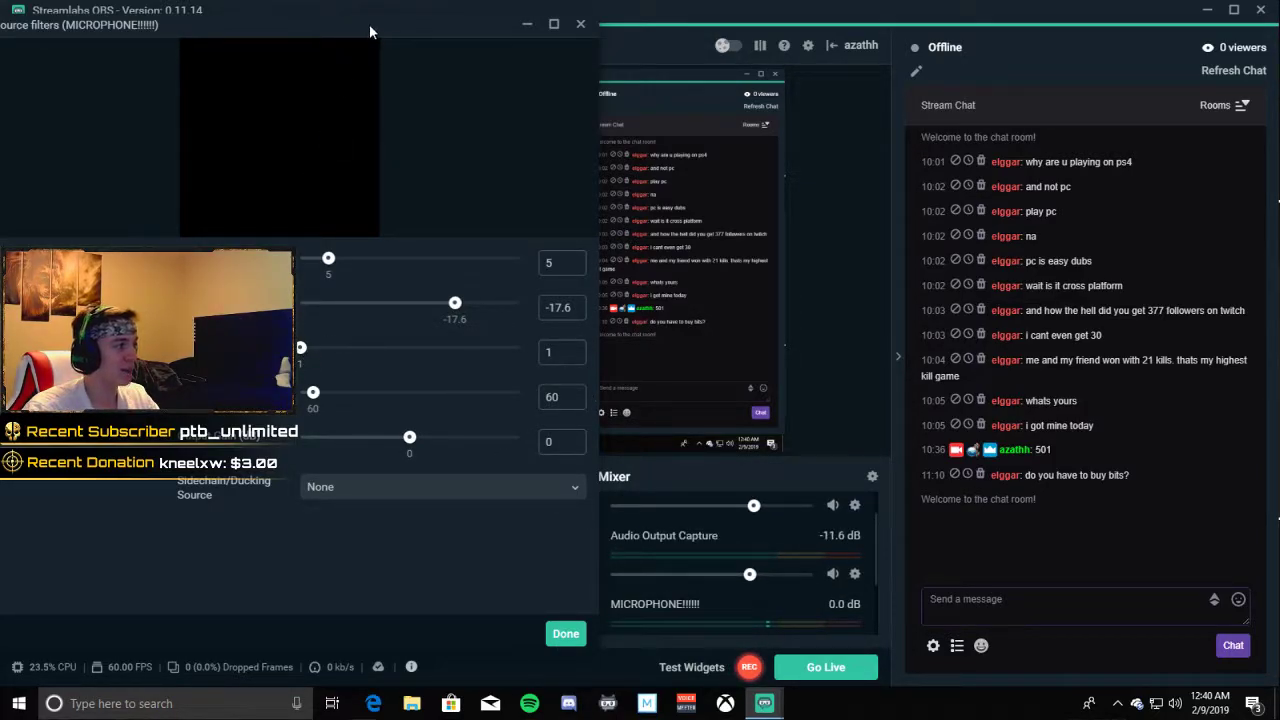
{"action": "left_click_drag", "start_coordinate": [369, 24], "coordinate": [395, 16]}
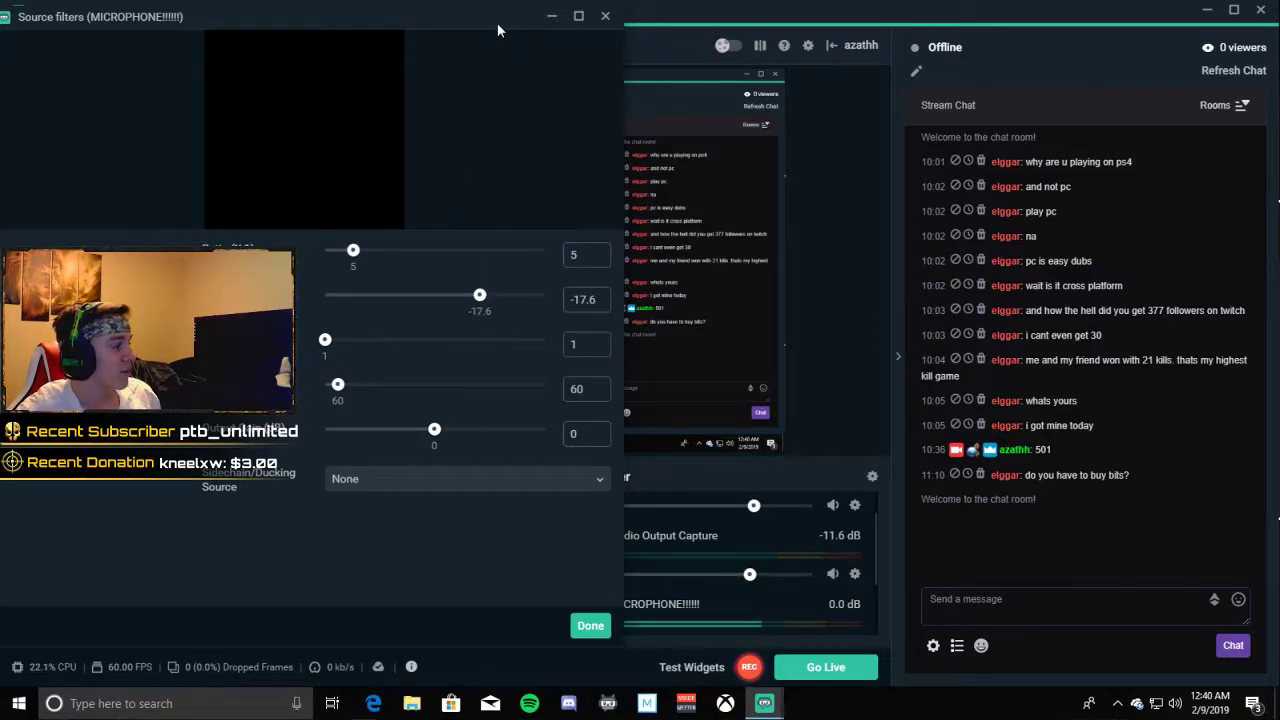
{"action": "left_click_drag", "start_coordinate": [497, 30], "coordinate": [490, 27]}
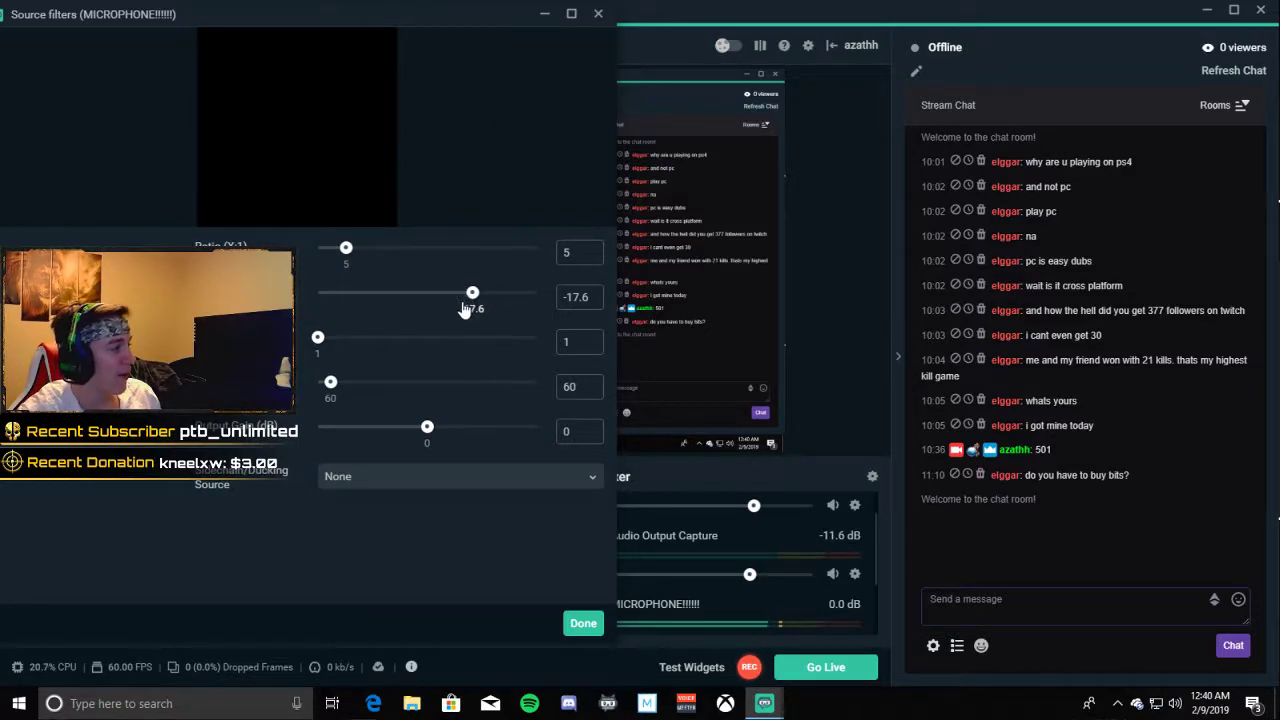
{"action": "left_click_drag", "start_coordinate": [470, 294], "coordinate": [450, 300]}
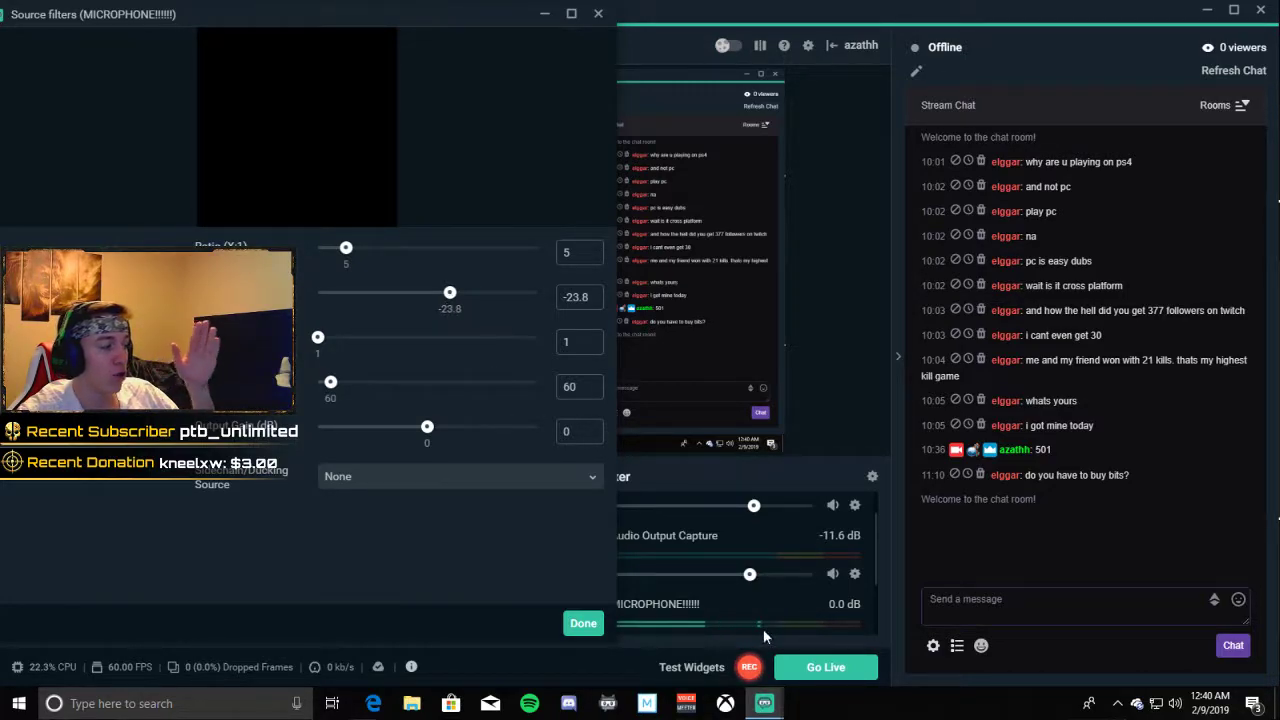
{"action": "left_click_drag", "start_coordinate": [450, 293], "coordinate": [475, 298]}
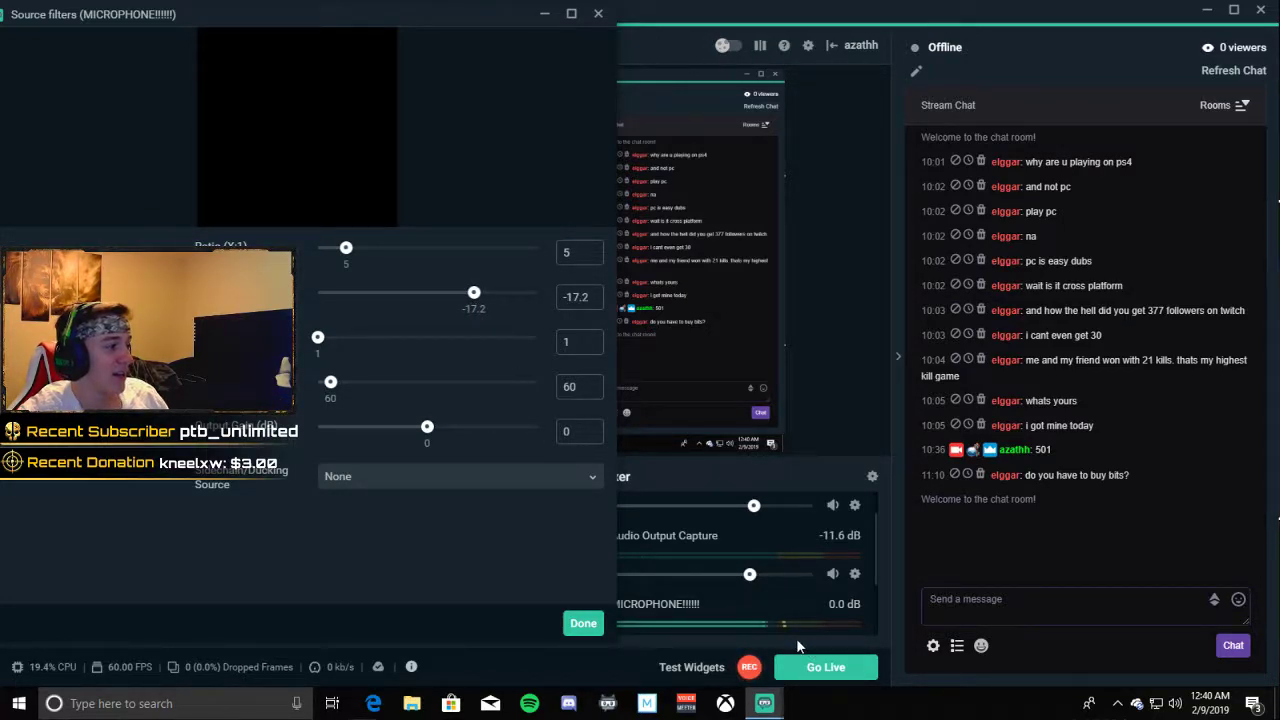
{"action": "left_click_drag", "start_coordinate": [477, 18], "coordinate": [1086, 55]}
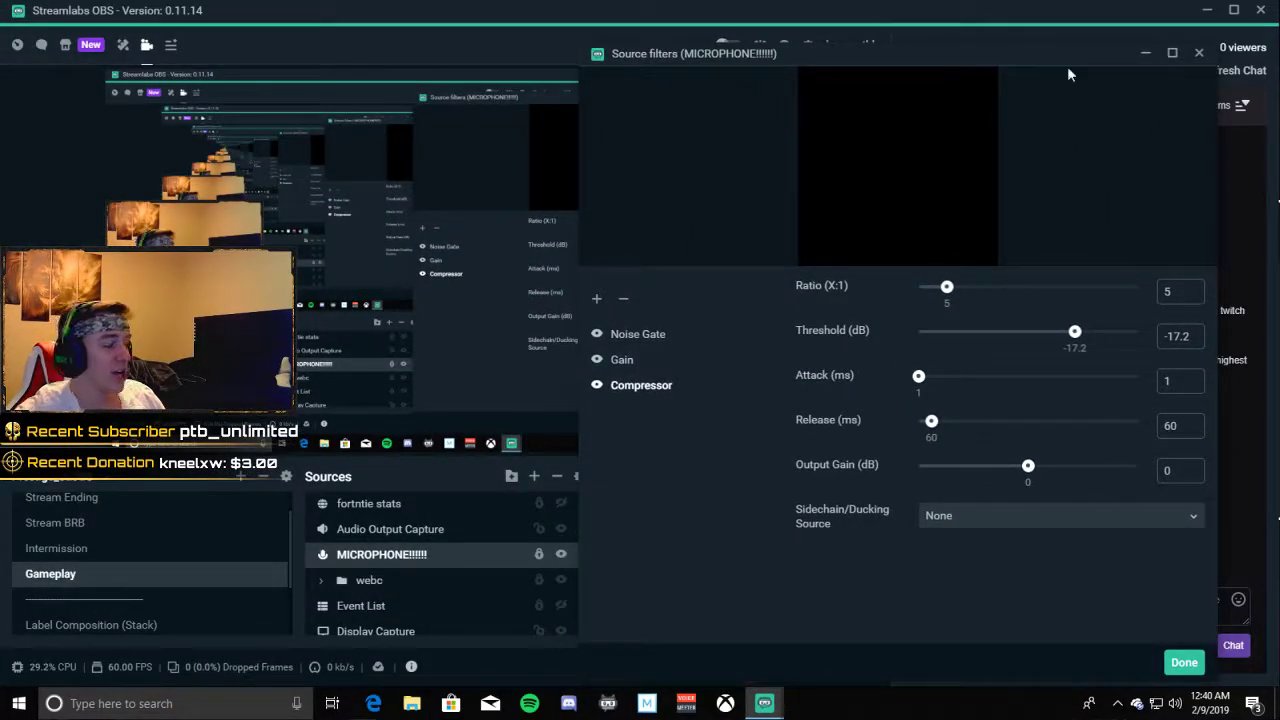
{"action": "left_click_drag", "start_coordinate": [970, 51], "coordinate": [505, 11]}
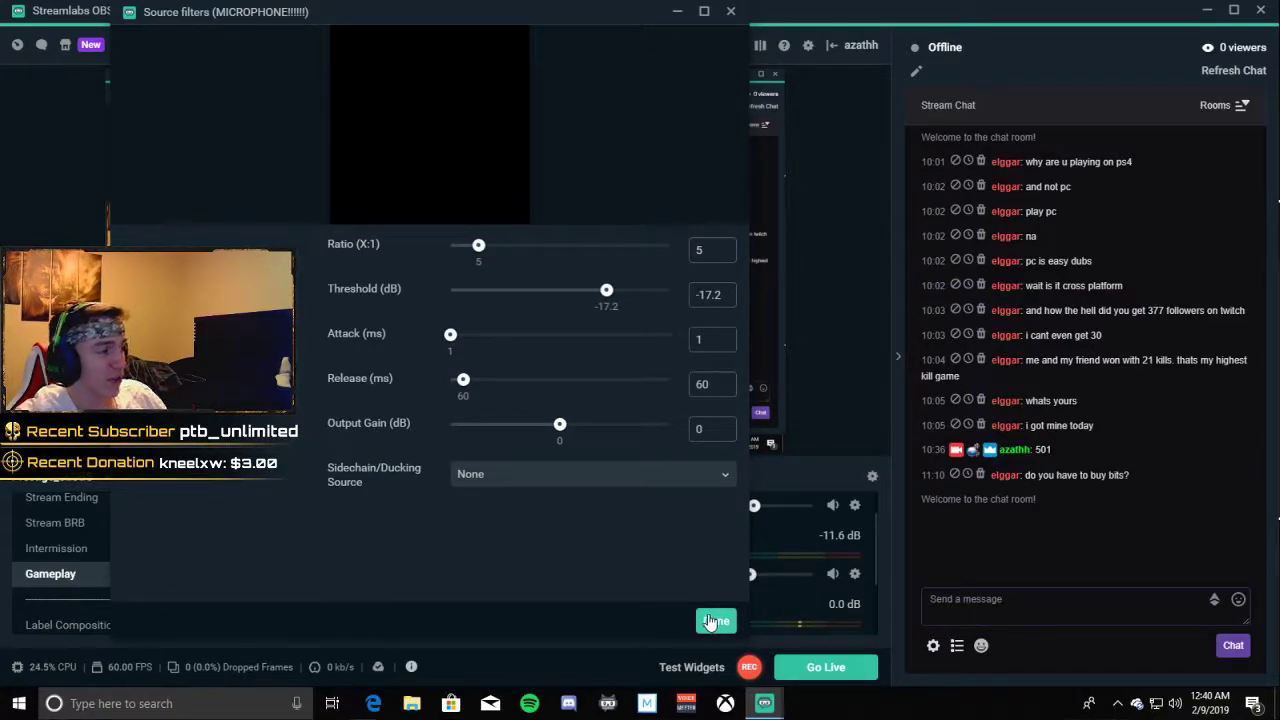
Step: Close the Source filters window with Done, keeping the -17.2 dB compressor threshold
{"action": "left_click", "coordinate": [710, 622]}
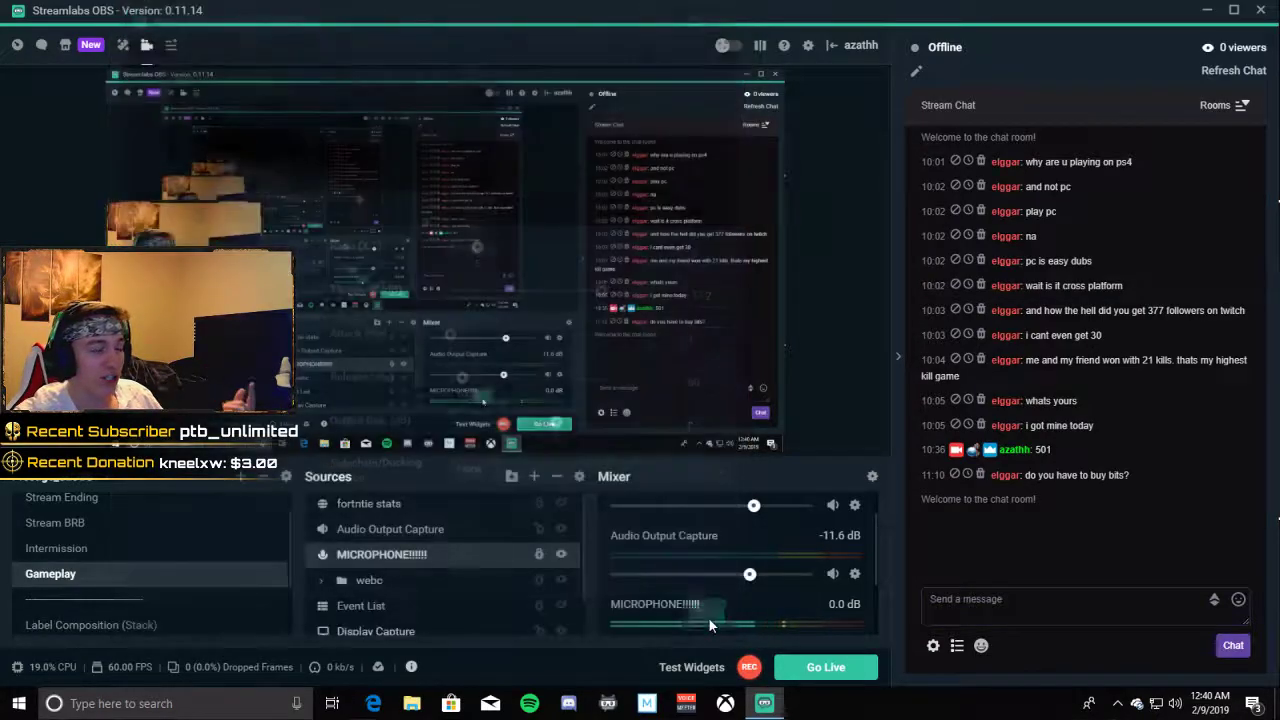